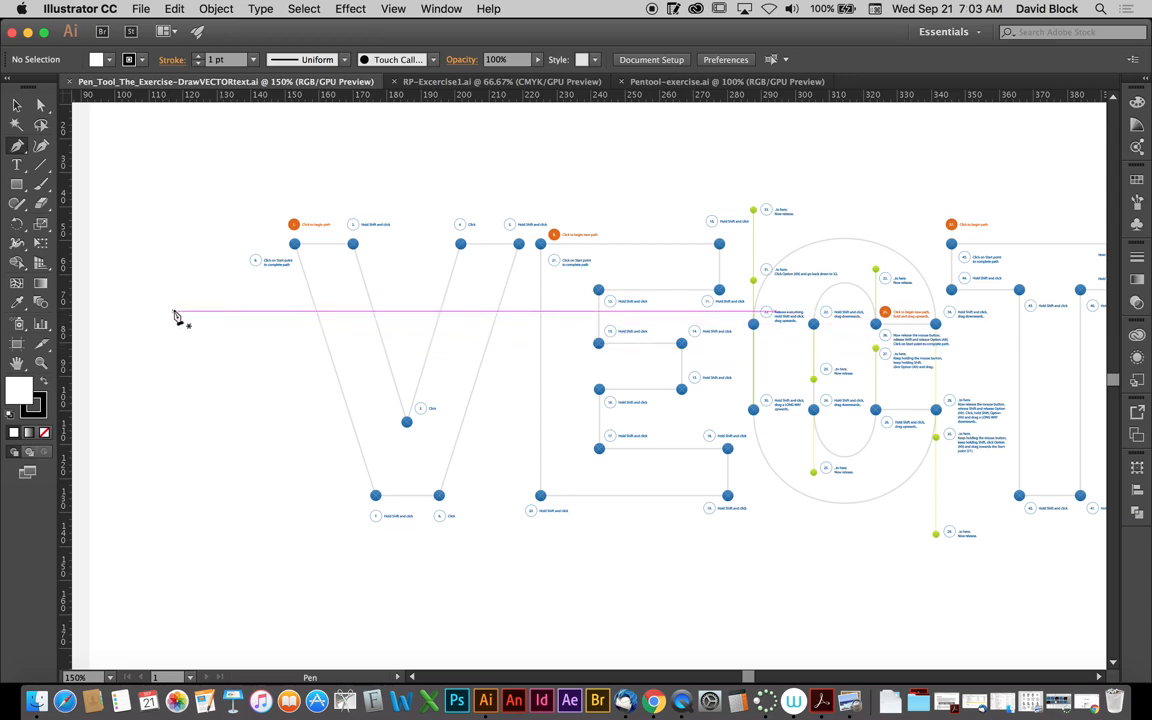
Step: Draw an open zigzag practice path of five straight segments with the Pen tool in the blank area beside the V
{"action": "left_click", "coordinate": [174, 310]}
{"action": "left_click", "coordinate": [217, 222]}
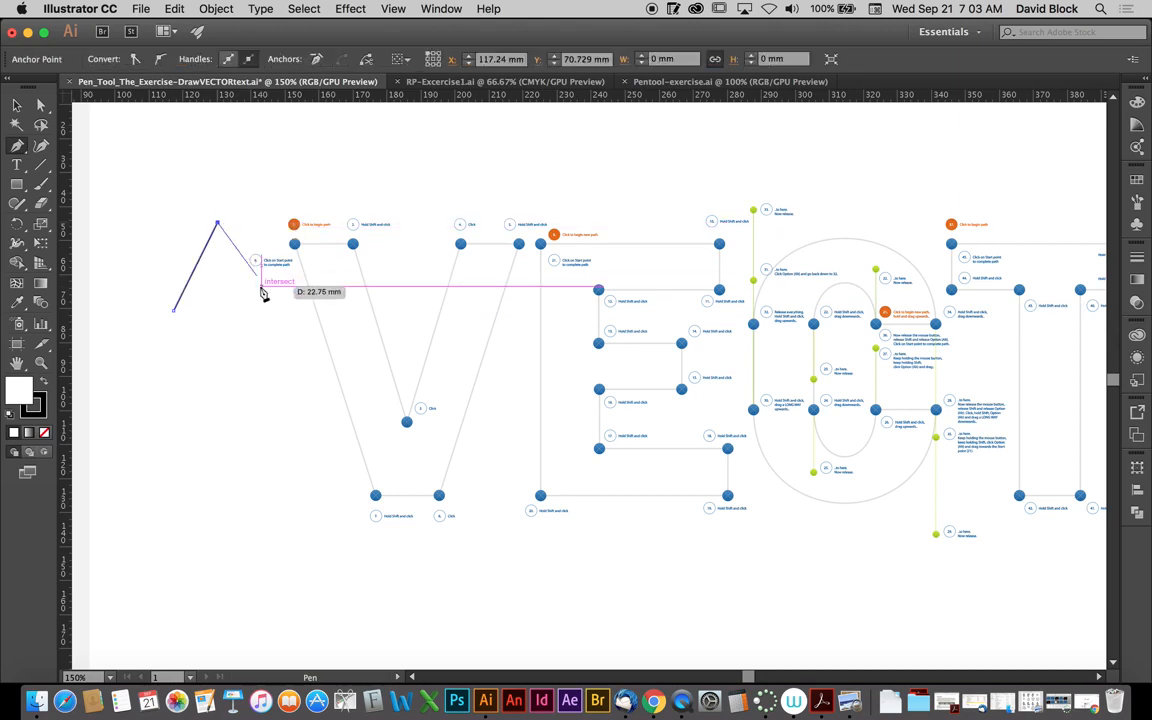
{"action": "left_click", "coordinate": [274, 333]}
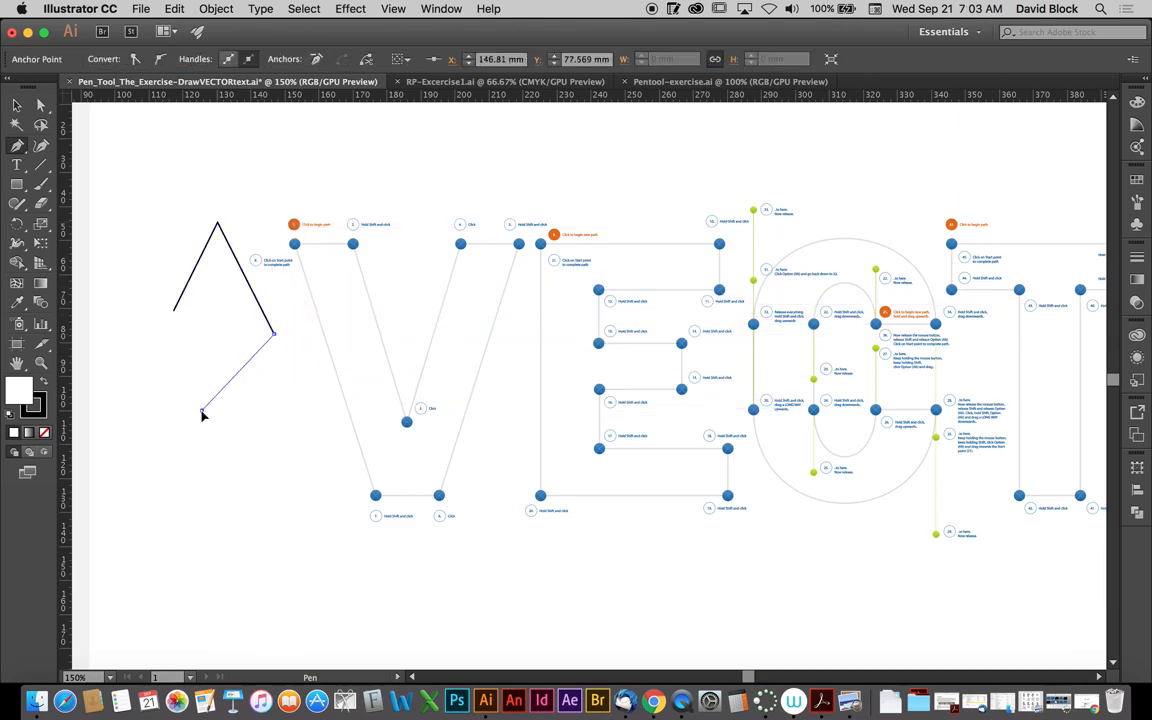
{"action": "left_click", "coordinate": [202, 411]}
{"action": "left_click", "coordinate": [273, 492]}
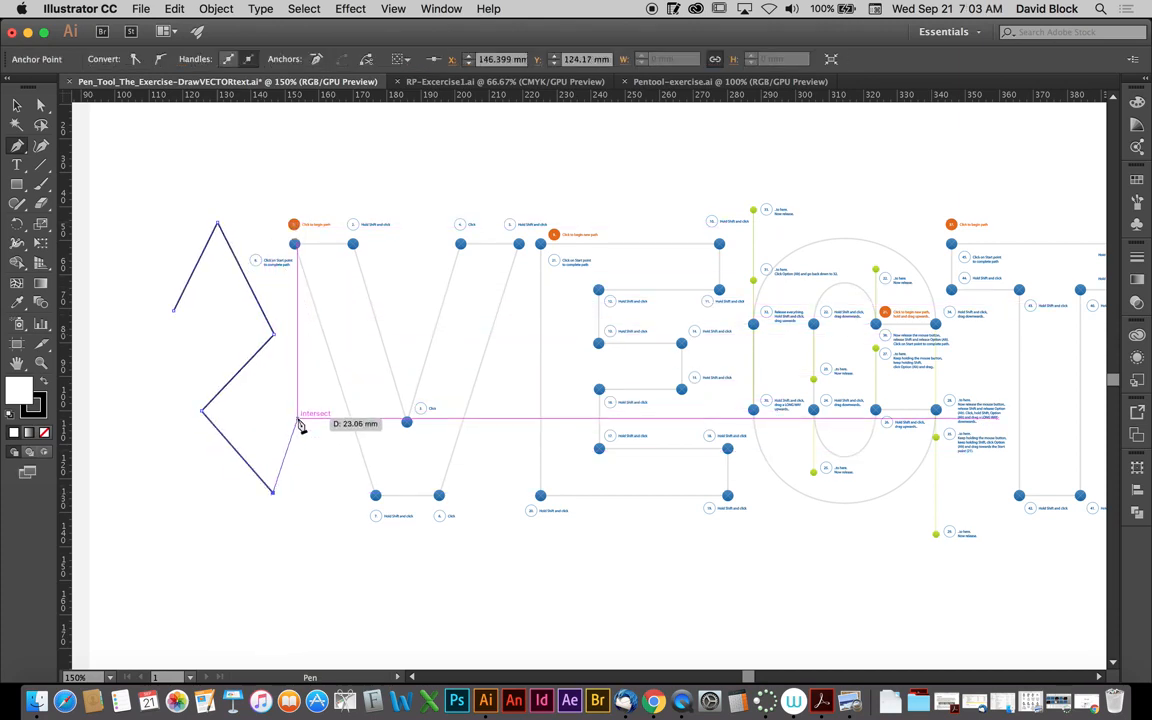
{"action": "left_click", "coordinate": [297, 419]}
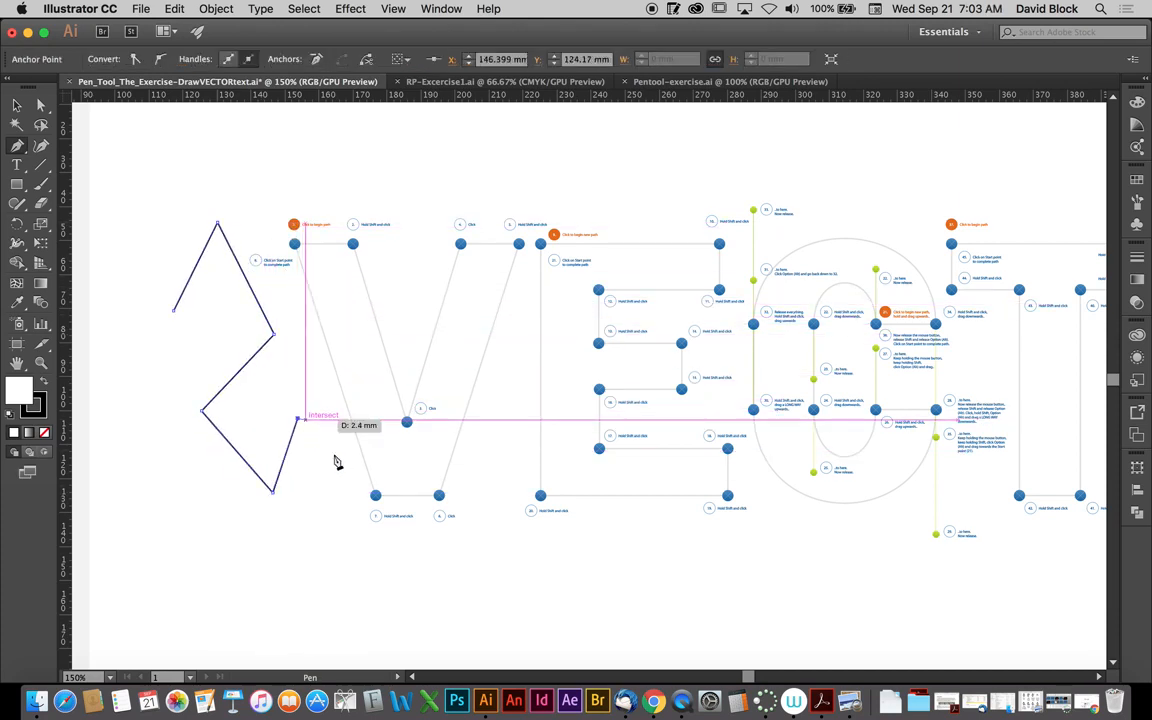
Step: Extend the zigzag with a smooth curved anchor below it and a final endpoint below the V's base
{"action": "left_click", "coordinate": [320, 566]}
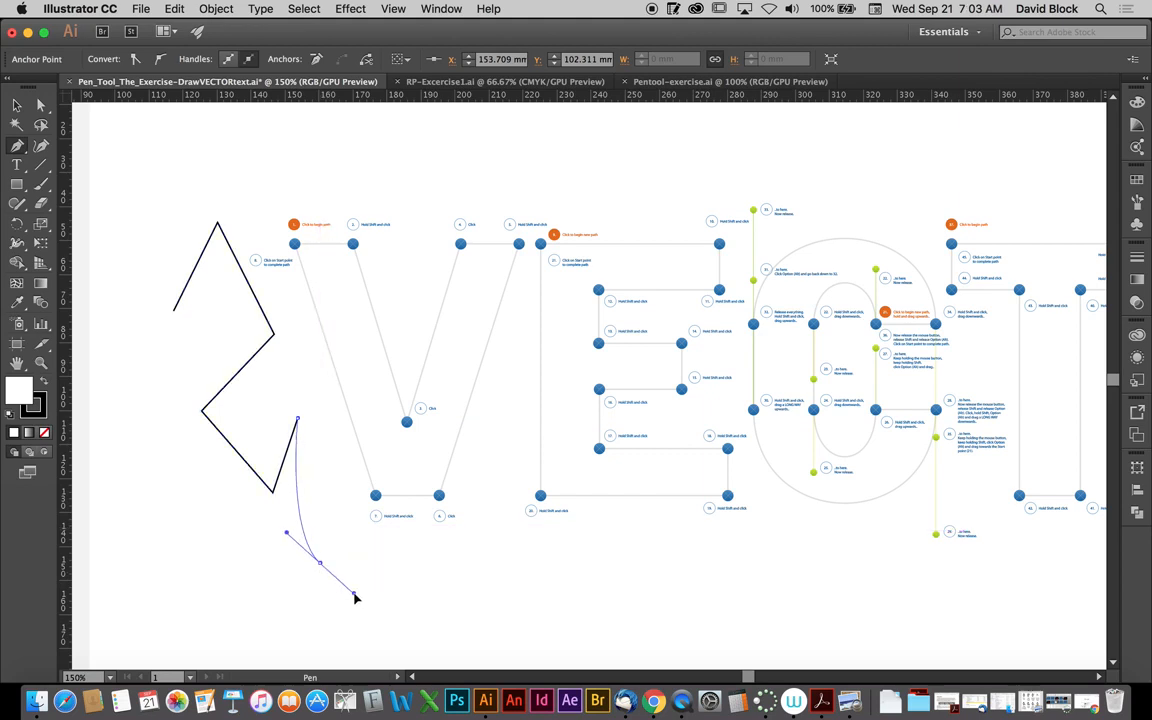
{"action": "mouse_move", "coordinate": [355, 597]}
{"action": "left_mouse_down"}
{"action": "mouse_move", "coordinate": [367, 593]}
{"action": "mouse_move", "coordinate": [360, 581]}
{"action": "left_mouse_up"}
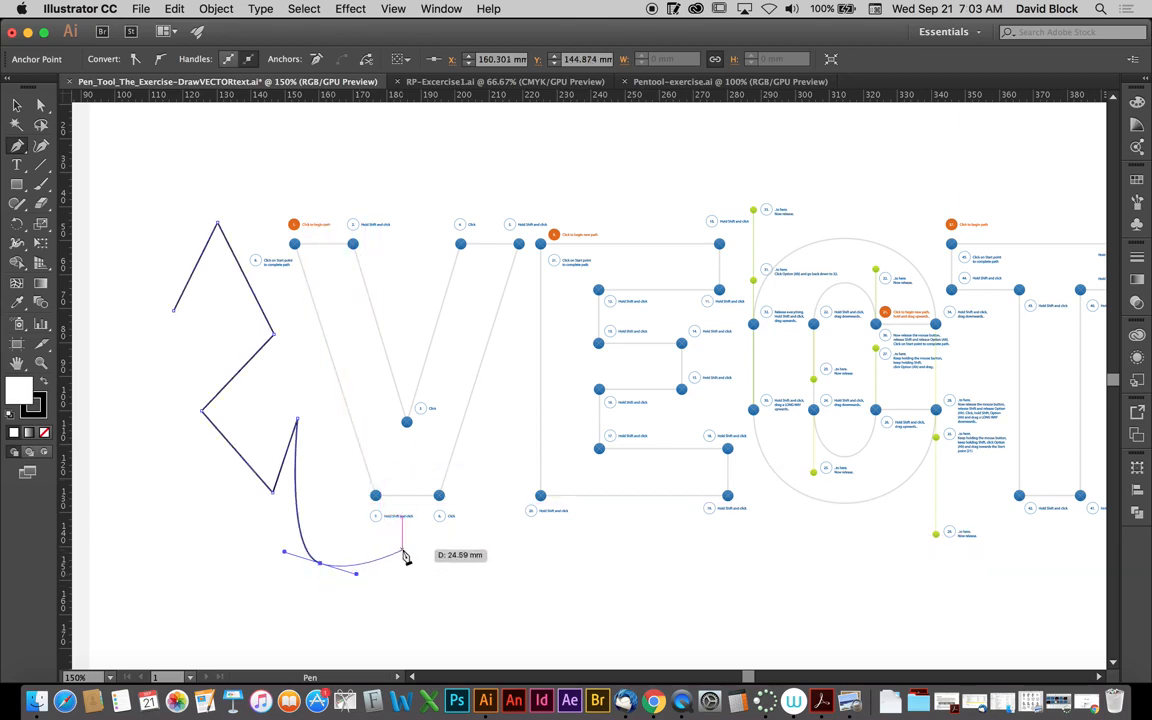
{"action": "left_click", "coordinate": [454, 553]}
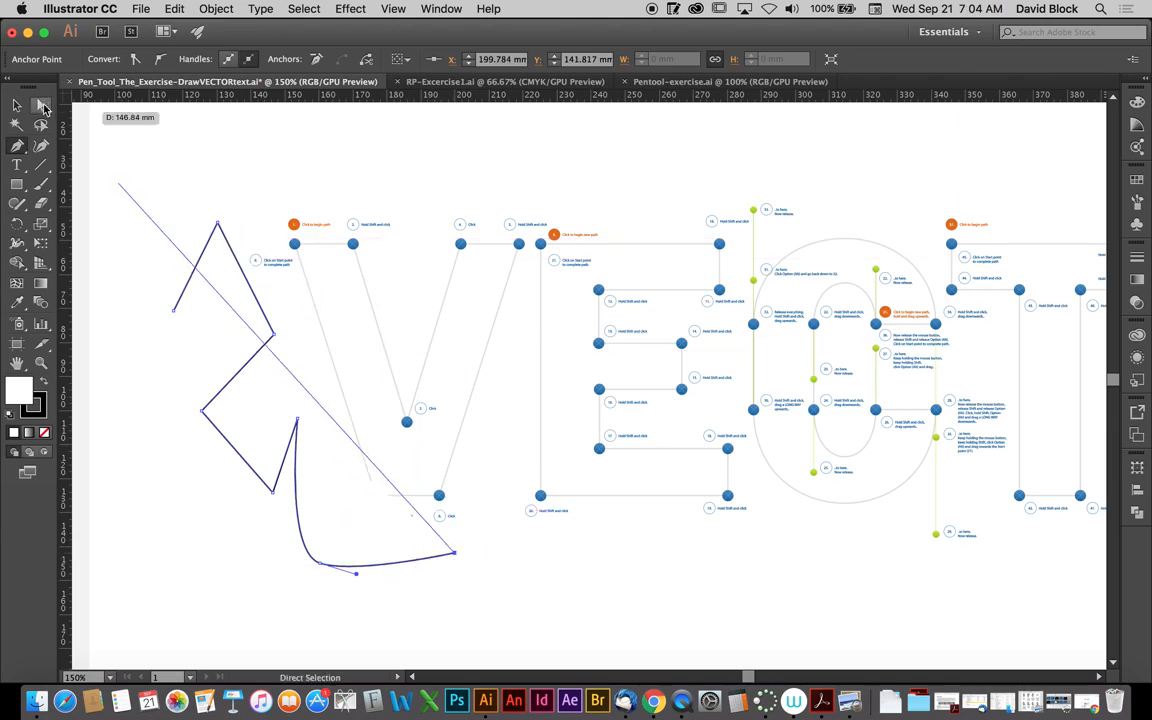
Step: Adjust the curve anchor's handles and position with Direct Selection, and delete the whole practice path
{"action": "left_click", "coordinate": [42, 108]}
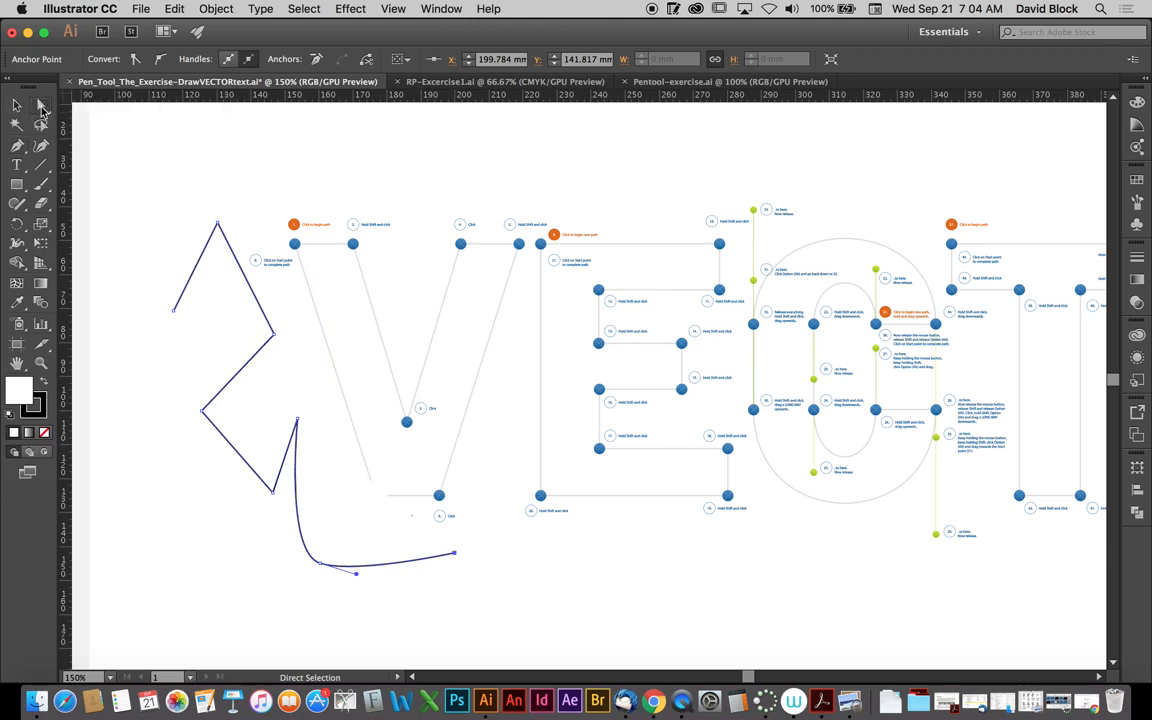
{"action": "left_click", "coordinate": [319, 565]}
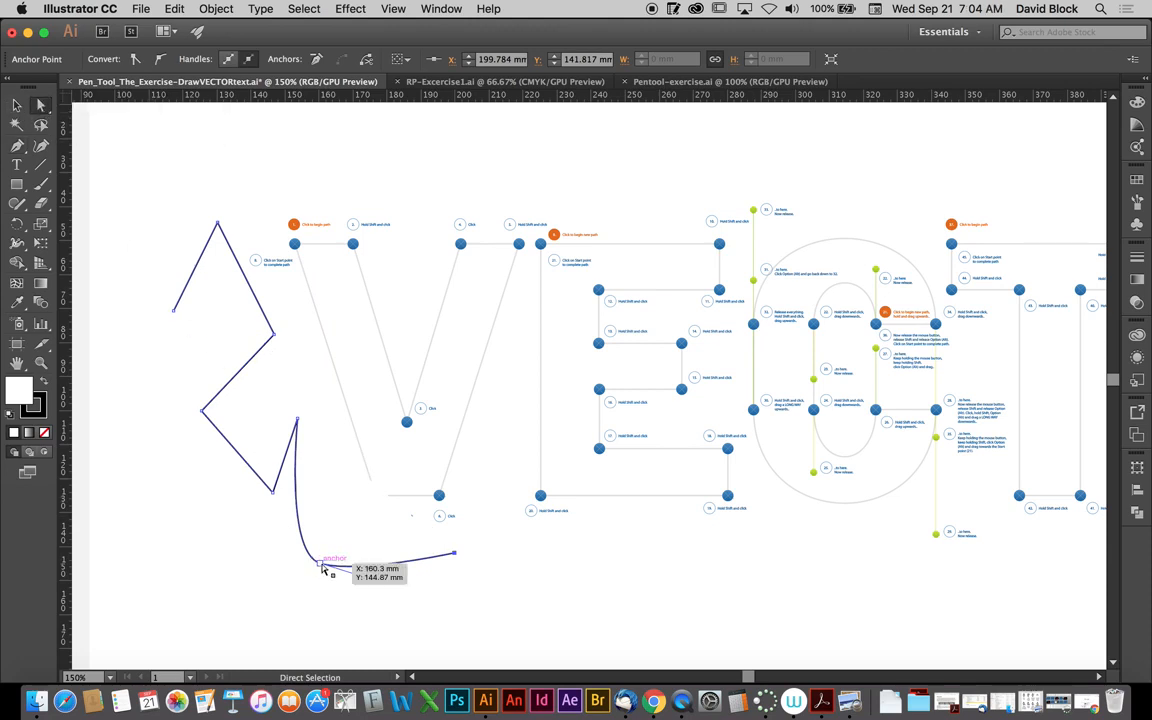
{"action": "left_click_drag", "start_coordinate": [284, 555], "coordinate": [288, 515]}
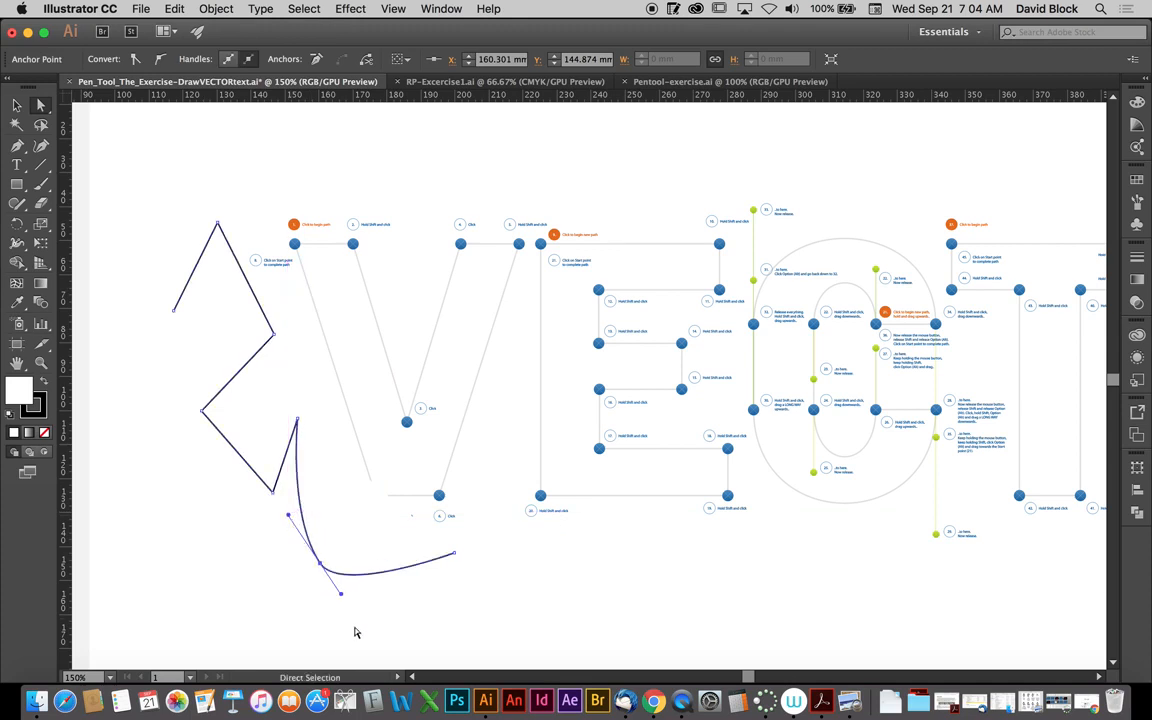
{"action": "left_click_drag", "start_coordinate": [341, 597], "coordinate": [378, 598]}
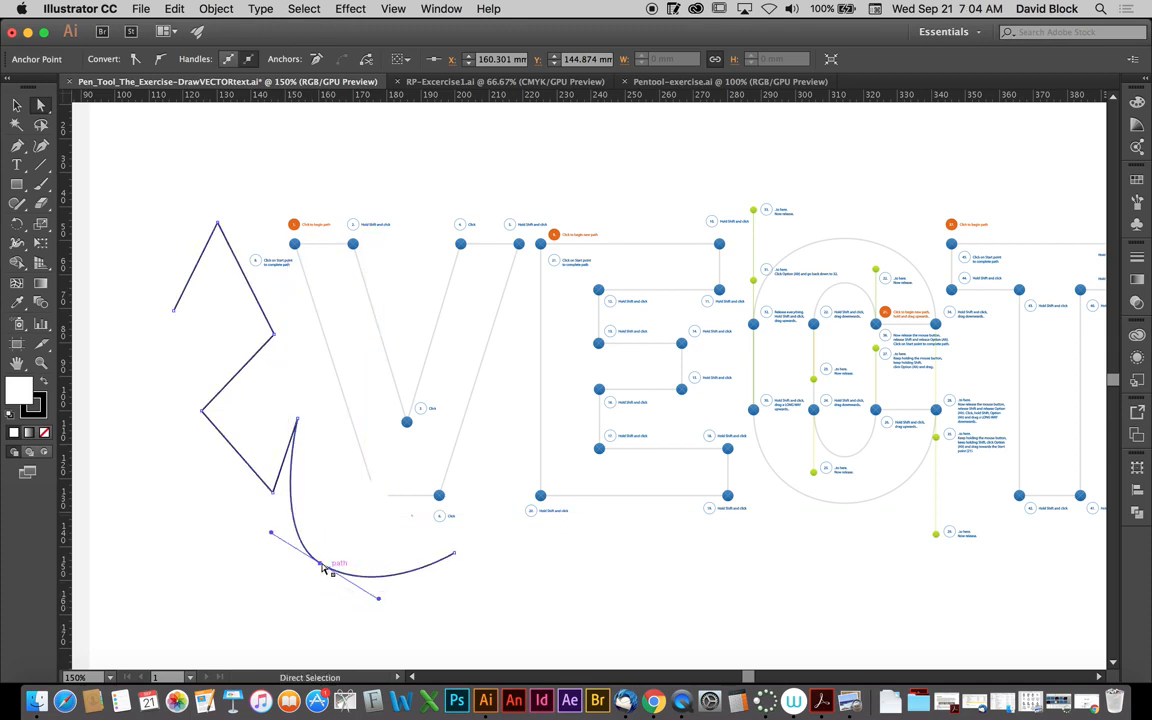
{"action": "left_click_drag", "start_coordinate": [318, 563], "coordinate": [334, 540]}
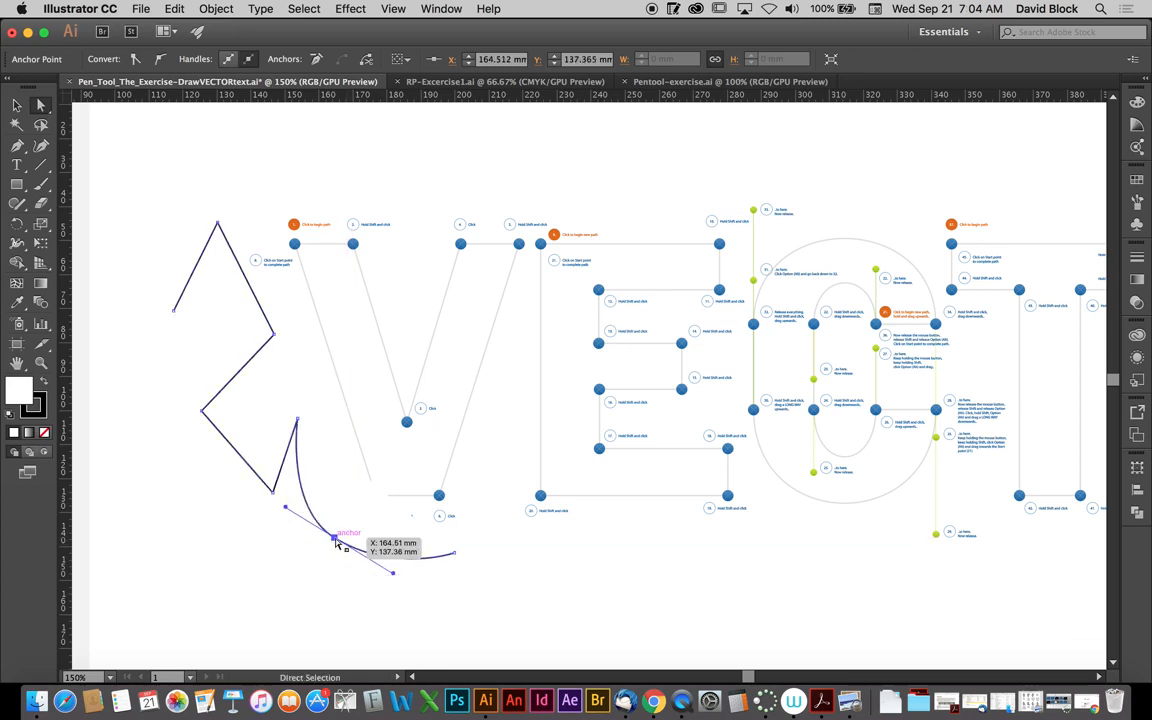
{"action": "key", "text": "Delete"}
{"action": "key", "text": "Delete"}
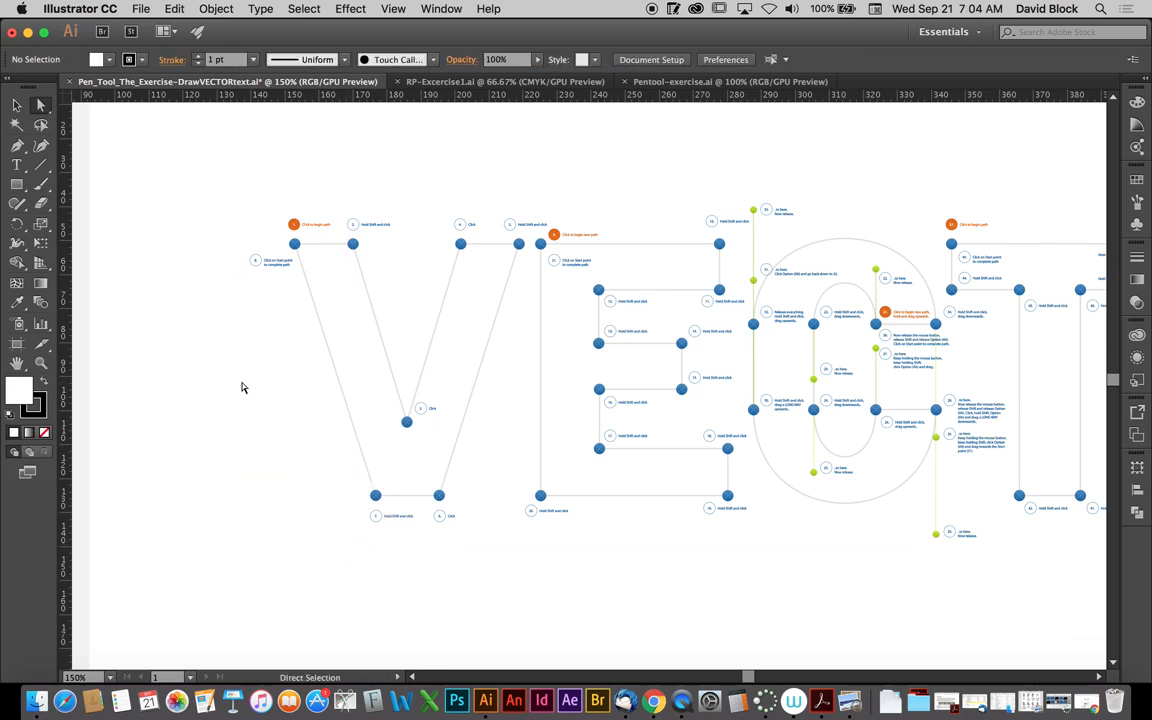
Step: Trace the V's upper and inner outline with the Pen tool through guide points 1 to 5
{"action": "left_click", "coordinate": [17, 145]}
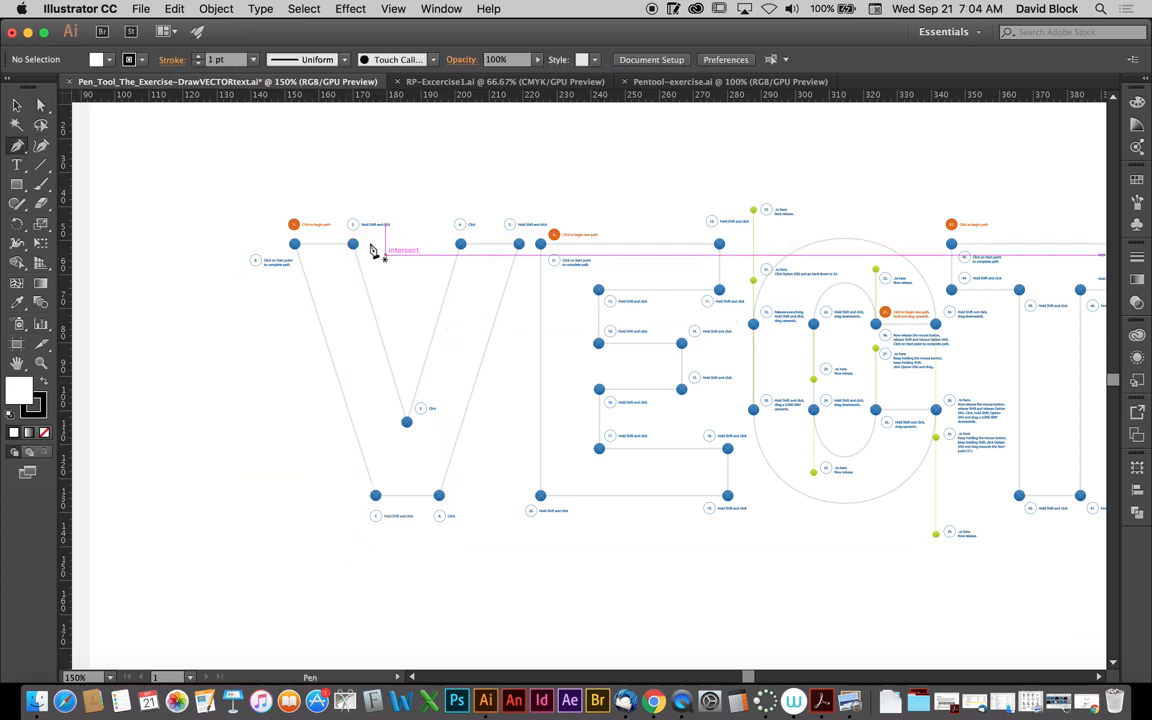
{"action": "key", "text": "space"}
{"action": "left_click_drag", "start_coordinate": [401, 302], "coordinate": [314, 334]}
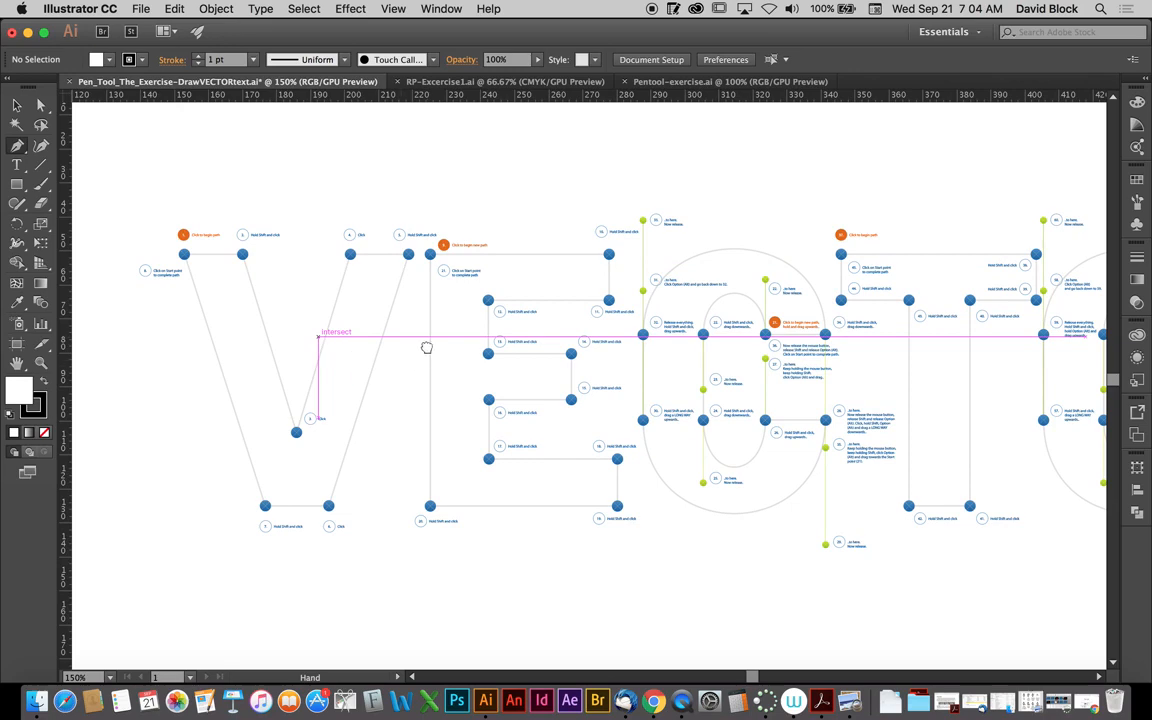
{"action": "mouse_move", "coordinate": [427, 347]}
{"action": "left_mouse_down"}
{"action": "mouse_move", "coordinate": [417, 400]}
{"action": "mouse_move", "coordinate": [476, 393]}
{"action": "mouse_move", "coordinate": [476, 352]}
{"action": "mouse_move", "coordinate": [419, 320]}
{"action": "mouse_move", "coordinate": [407, 340]}
{"action": "left_mouse_up"}
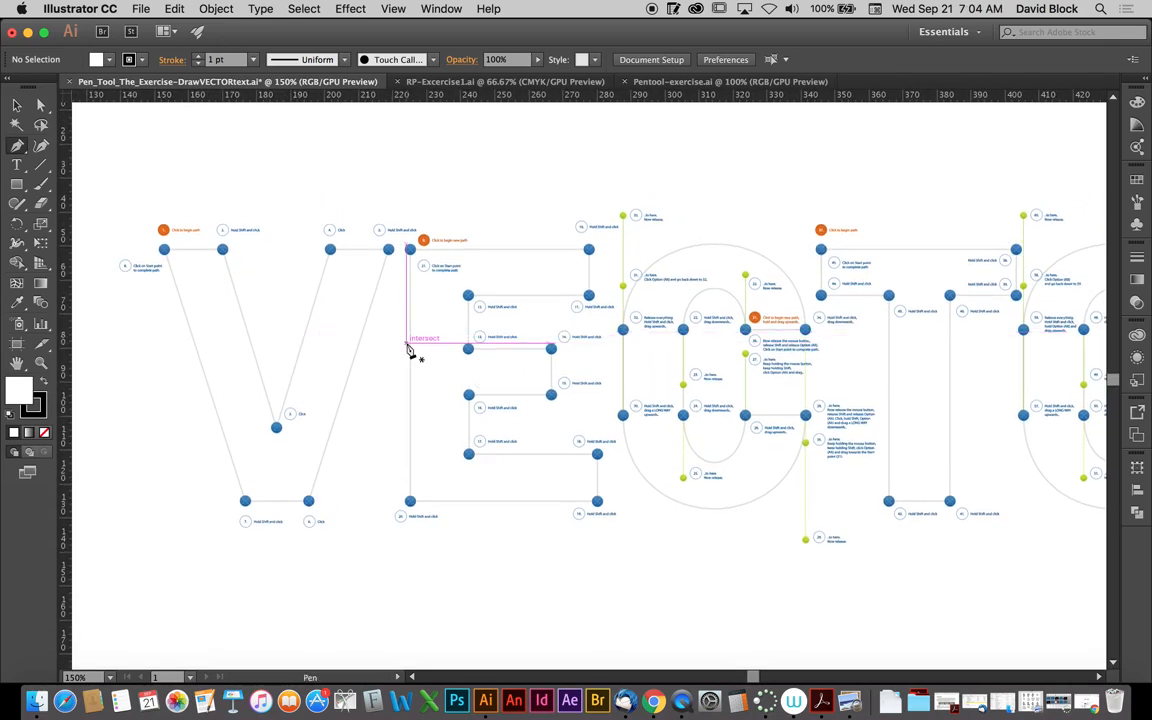
{"action": "left_click", "coordinate": [165, 250]}
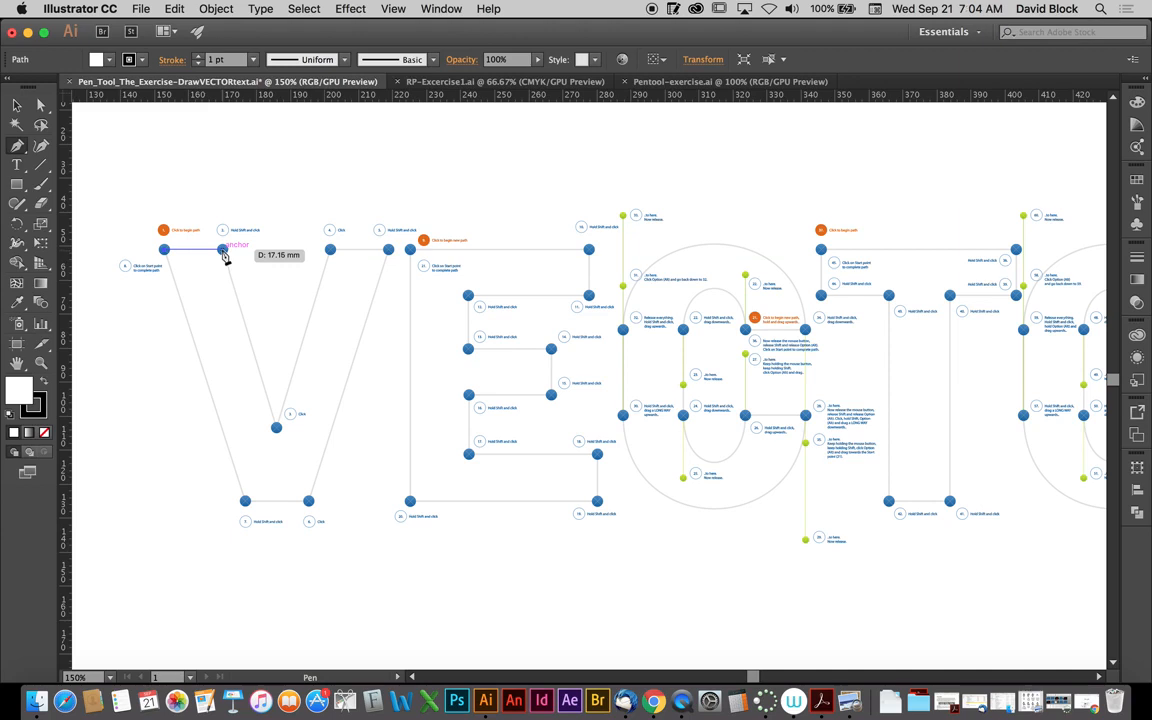
{"action": "left_click", "coordinate": [222, 250]}
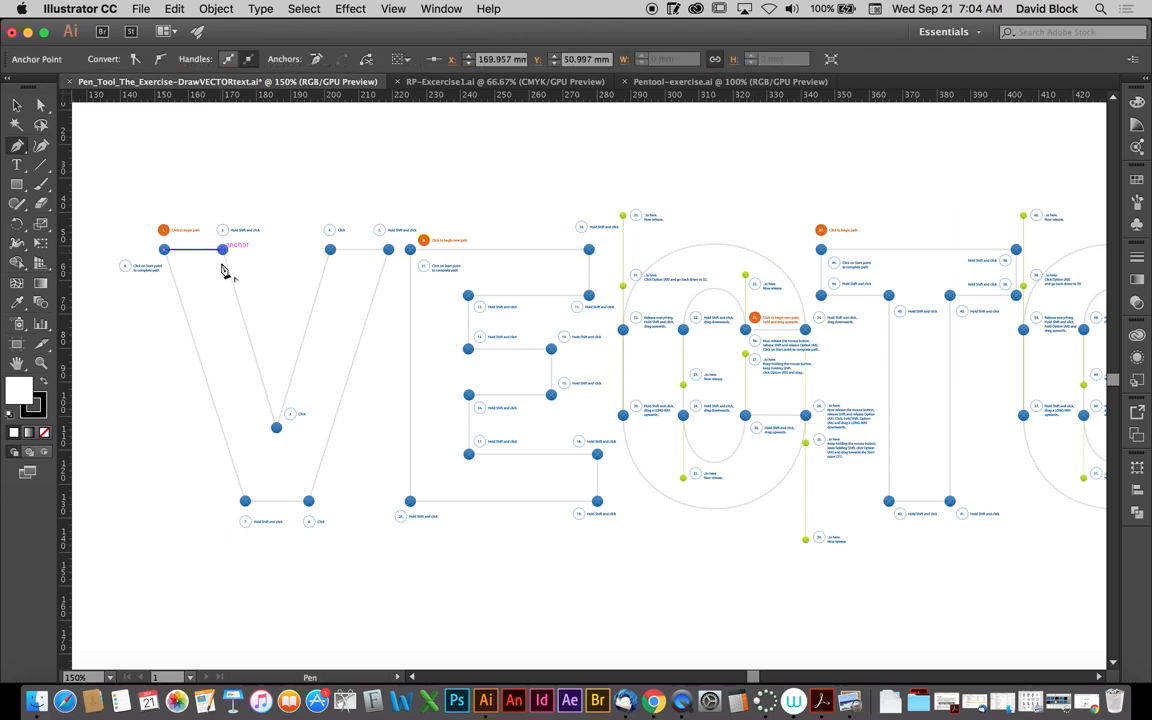
{"action": "left_click", "coordinate": [277, 428]}
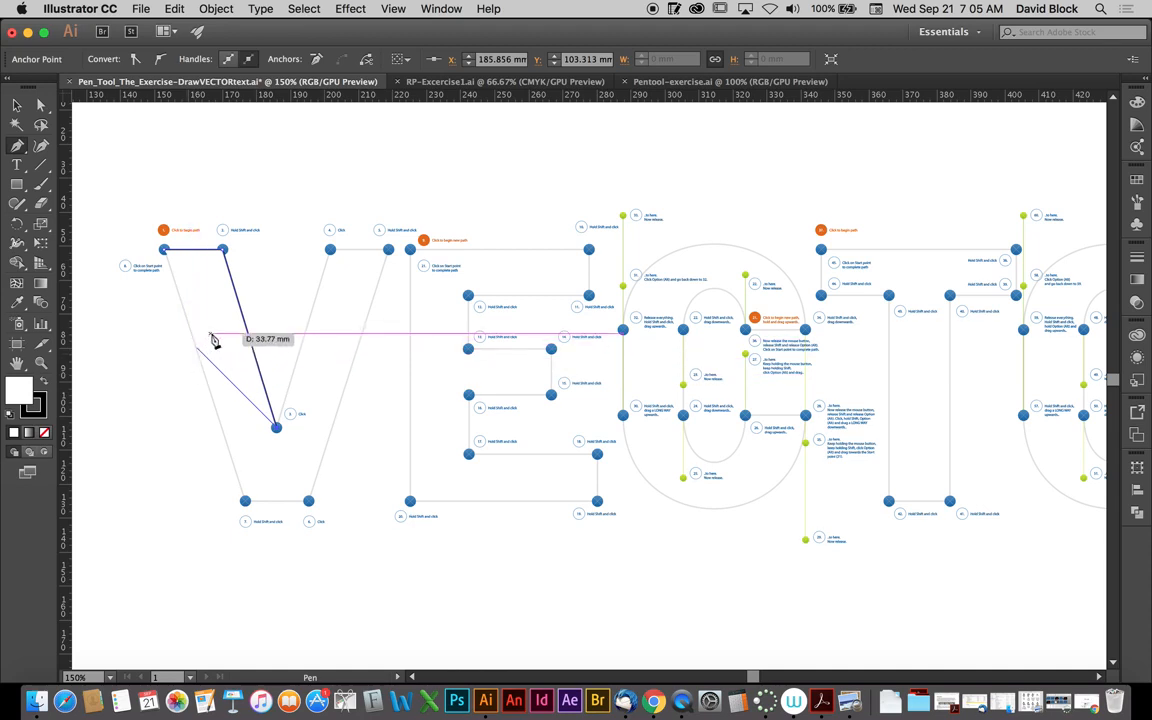
{"action": "left_click", "coordinate": [331, 250]}
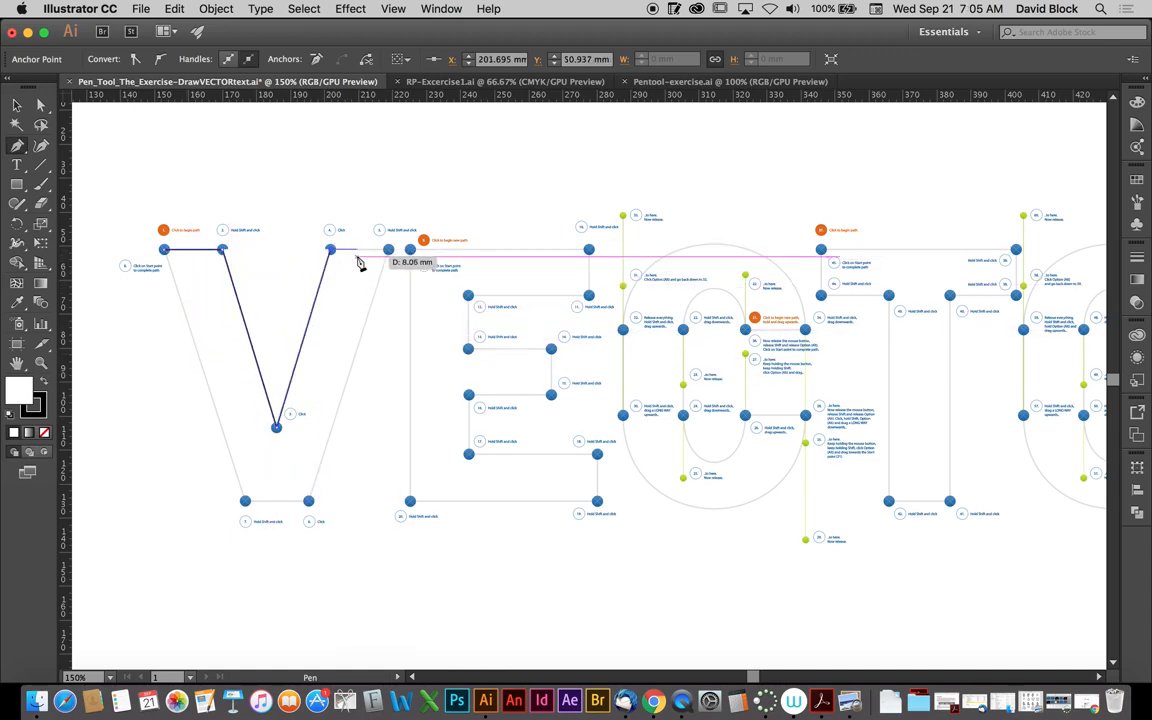
{"action": "left_click", "coordinate": [388, 250]}
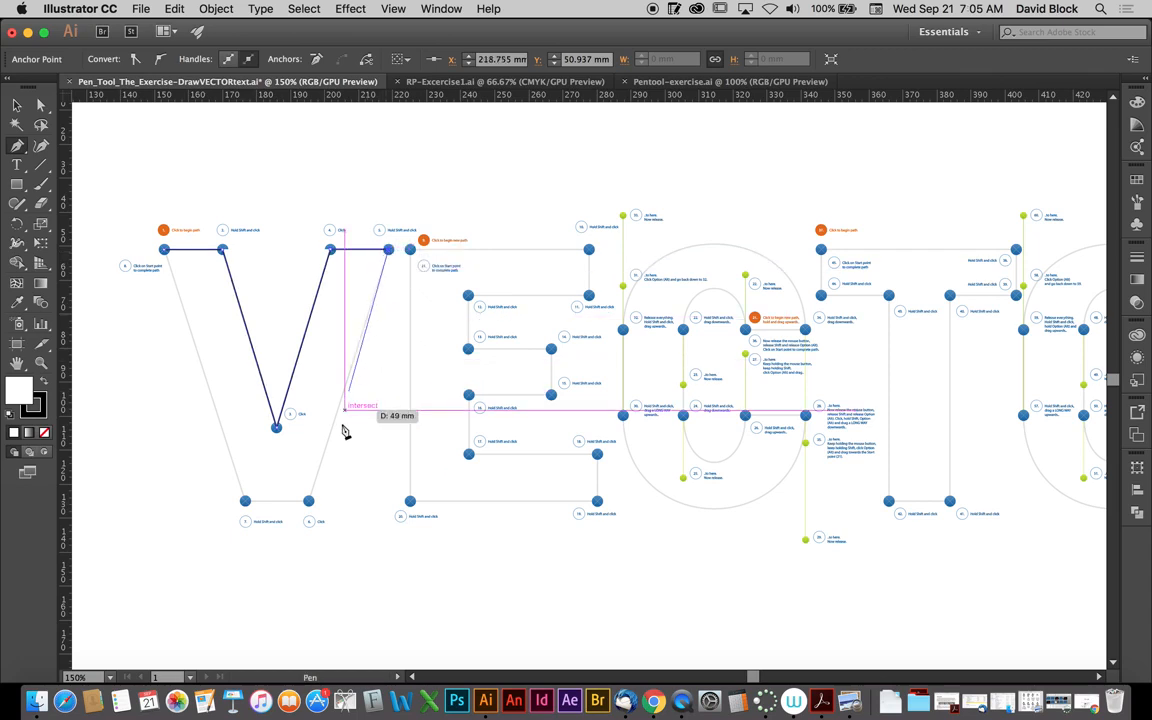
Step: Continue the V through guide points 6 and 7 with the fill set to None, and close it at the start point
{"action": "left_click", "coordinate": [309, 500]}
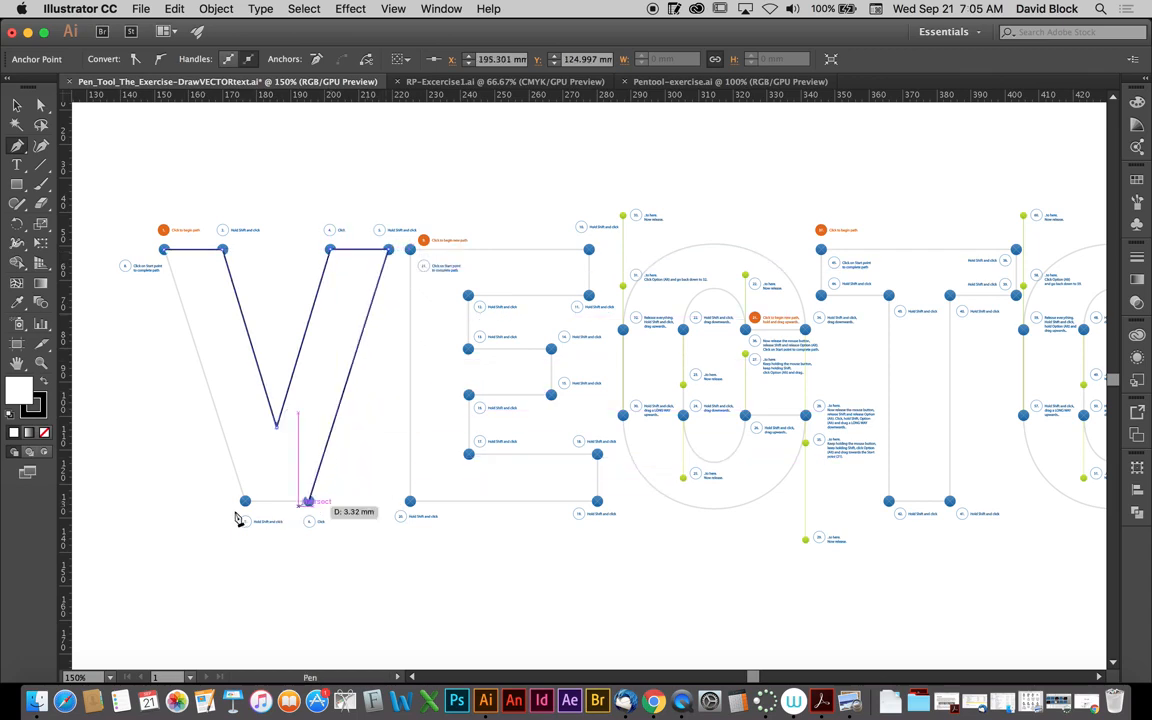
{"action": "left_click", "coordinate": [245, 501], "text": "shift"}
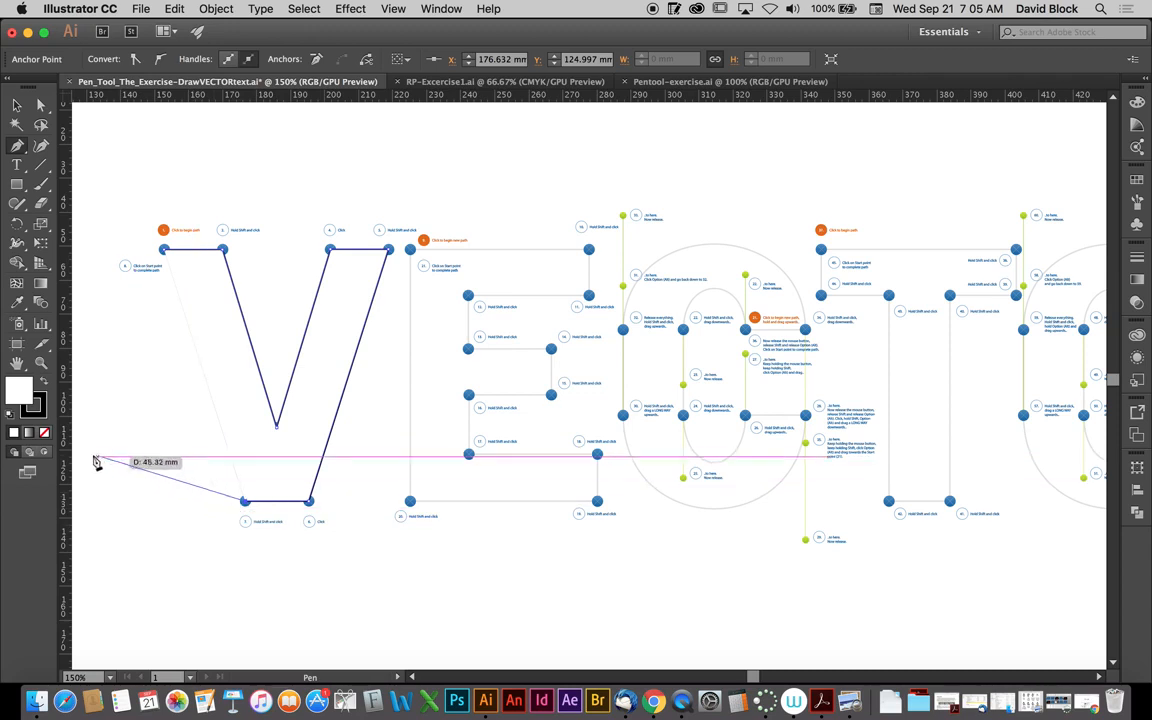
{"action": "left_click", "coordinate": [44, 433]}
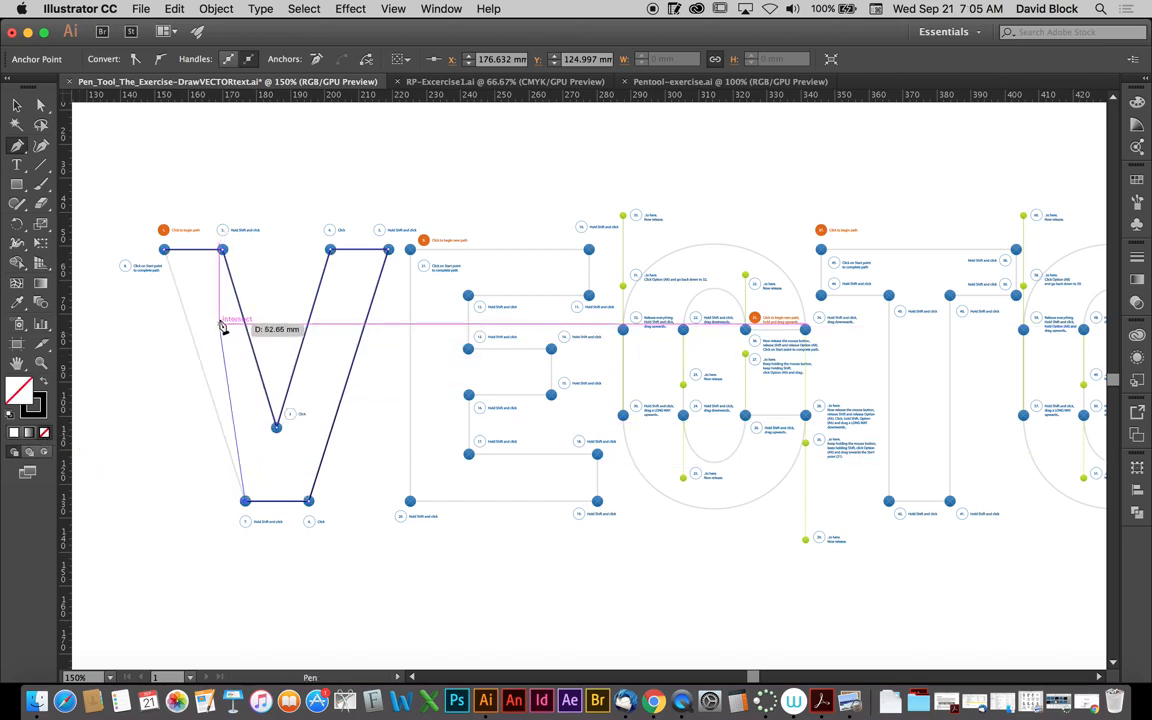
{"action": "left_click", "coordinate": [164, 250]}
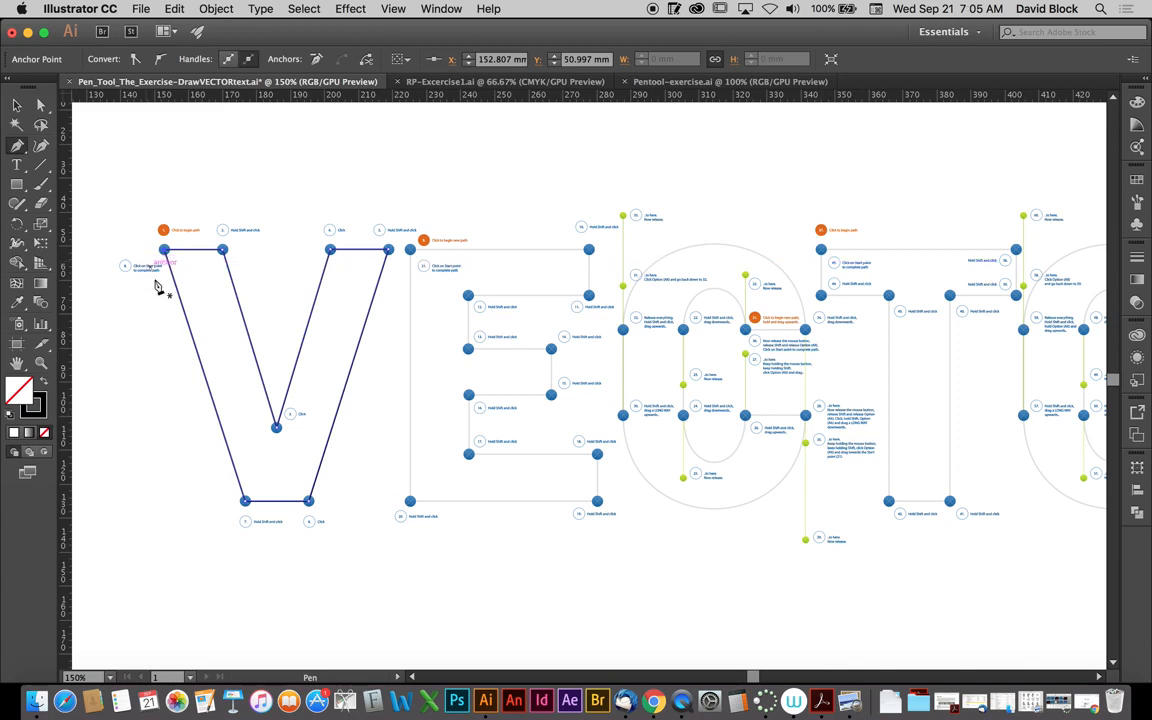
Step: Start a new path for the E at guide point 9 and trace its top arm through points 10 to 13 with constrained straight segments
{"action": "key", "text": "space"}
{"action": "left_click_drag", "start_coordinate": [490, 335], "coordinate": [386, 322]}
{"action": "left_click", "coordinate": [307, 238]}
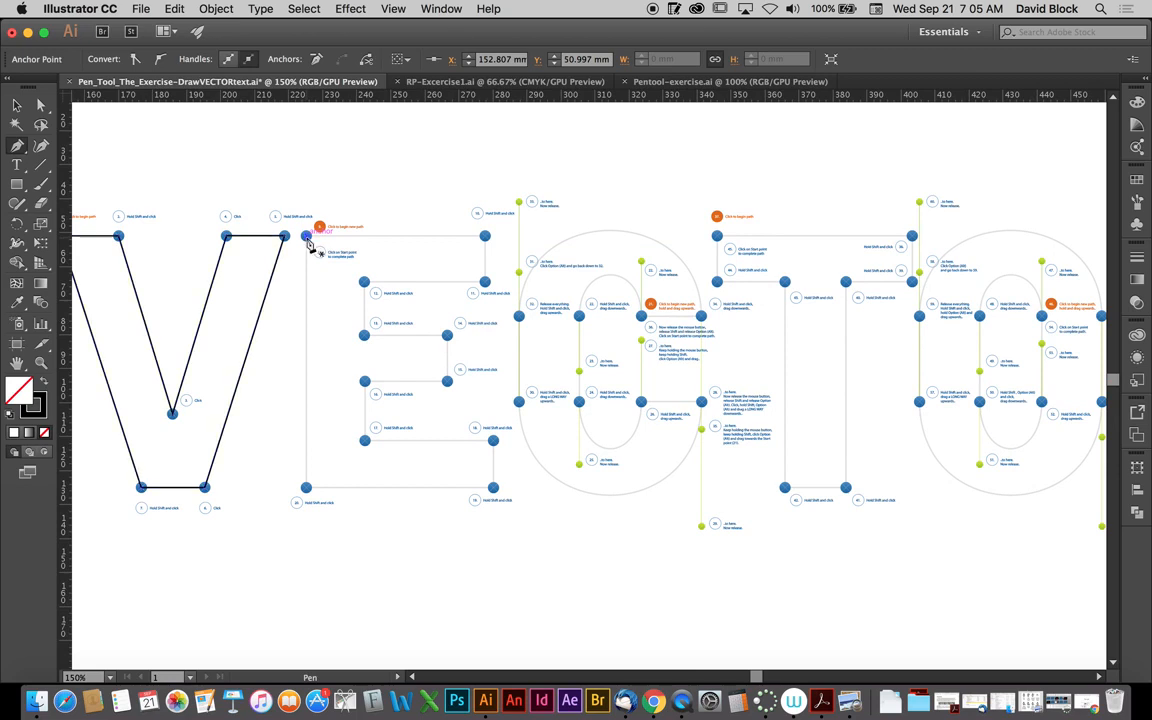
{"action": "left_click", "coordinate": [485, 236], "text": "shift"}
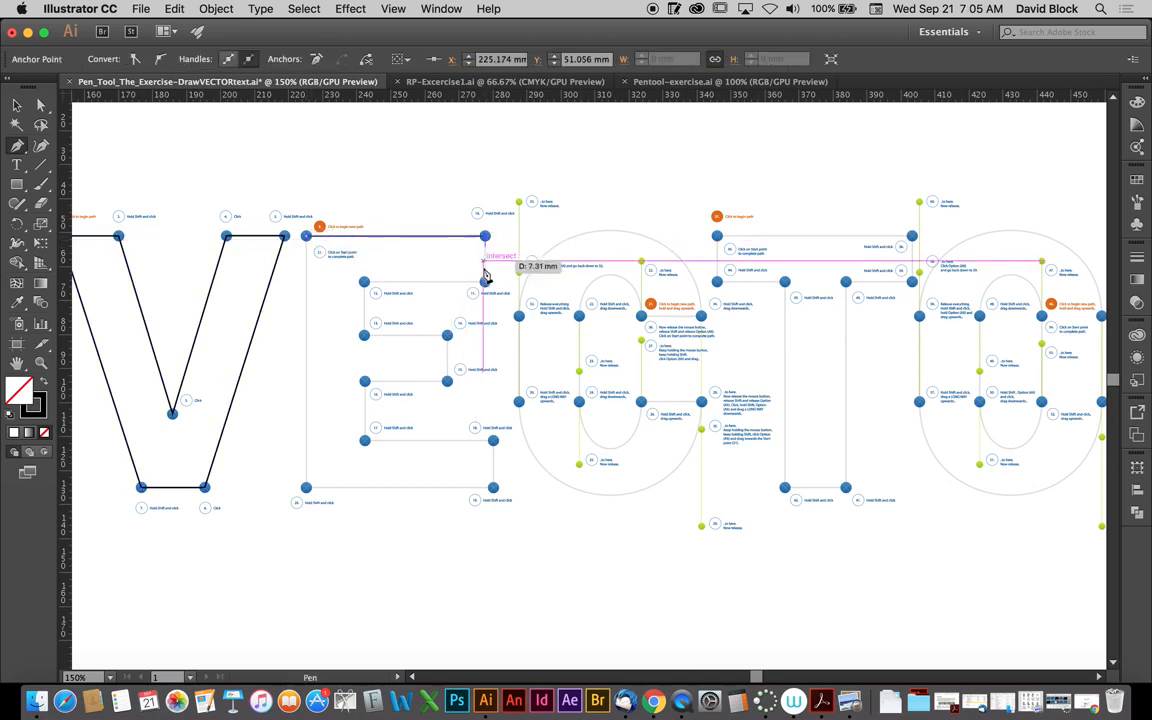
{"action": "left_click", "coordinate": [485, 282], "text": "shift"}
{"action": "left_click", "coordinate": [364, 282], "text": "shift"}
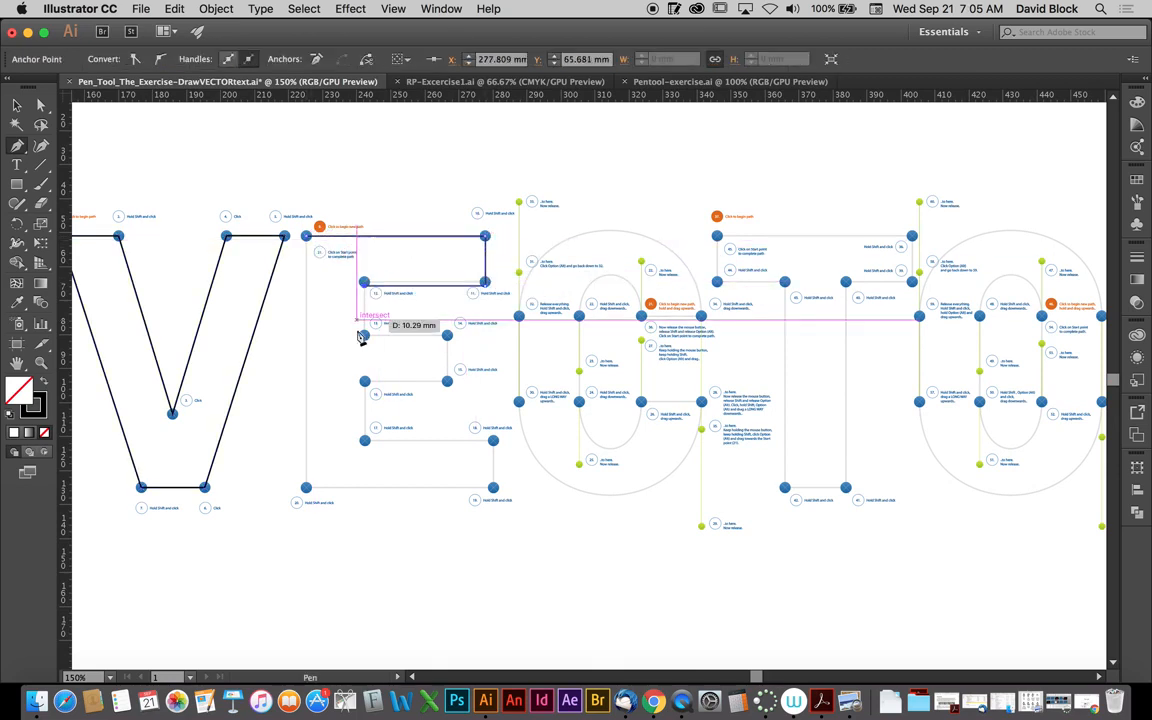
{"action": "left_click", "coordinate": [364, 335], "text": "shift"}
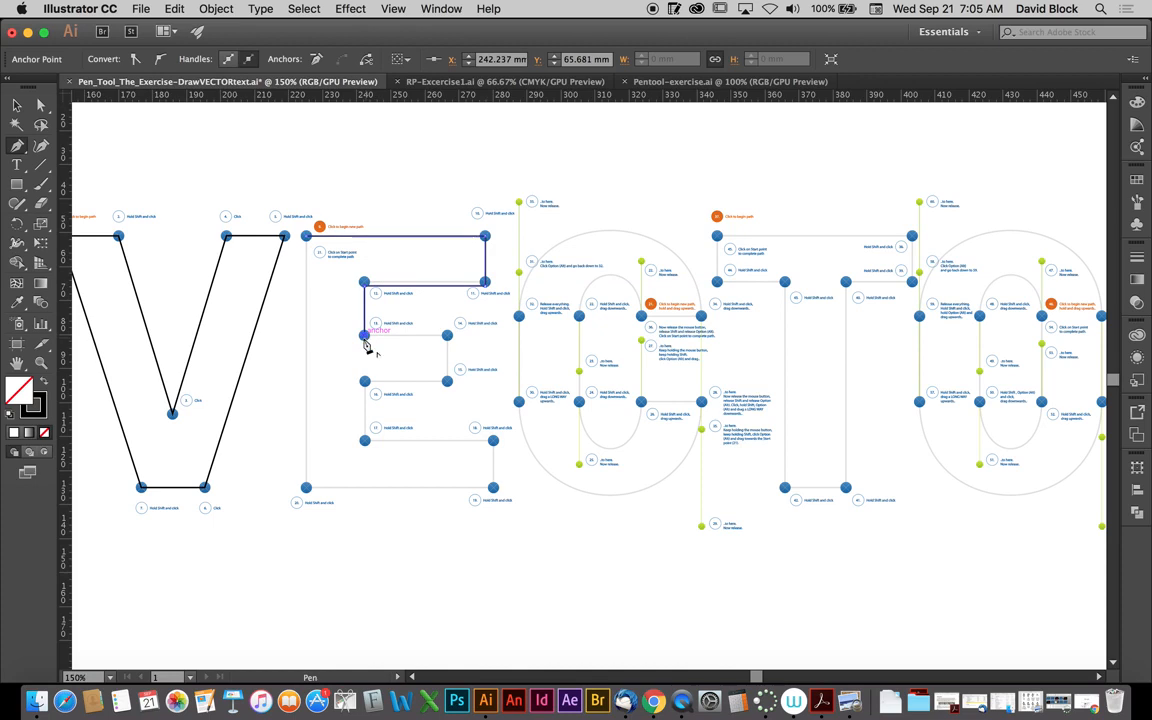
Step: Continue the E's outline around its middle and bottom arms through guide points 14 to 19 with constrained straight segments
{"action": "left_click", "coordinate": [447, 335], "text": "shift"}
{"action": "left_click", "coordinate": [447, 381], "text": "shift"}
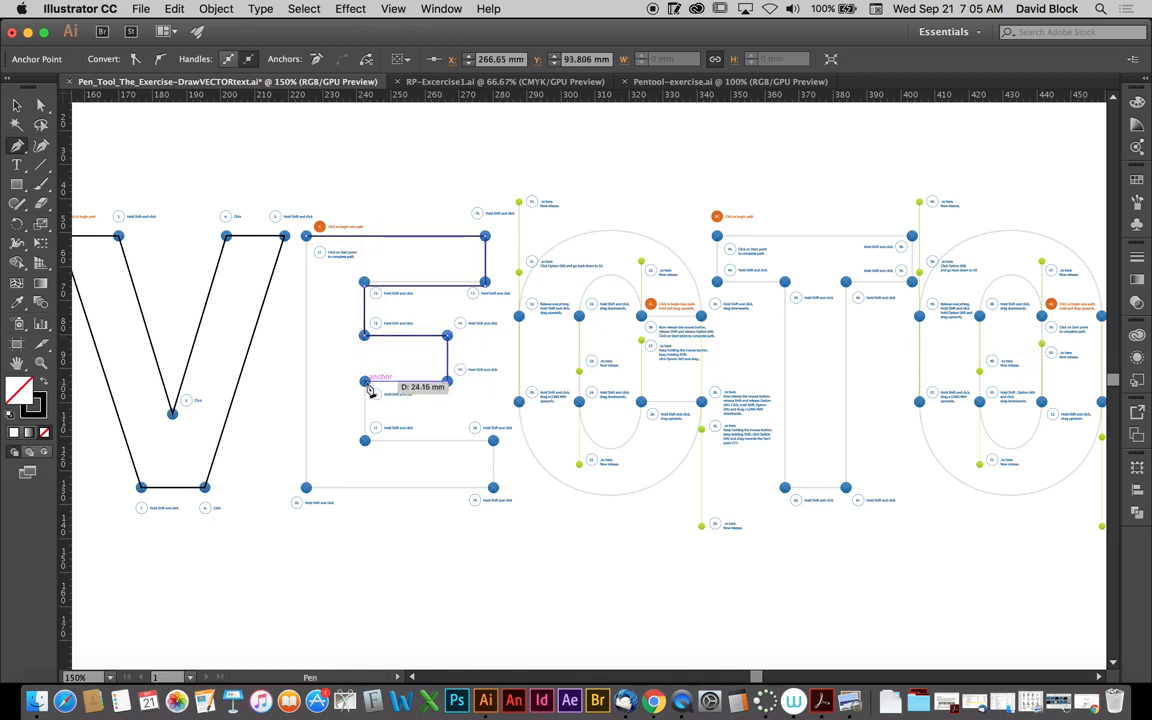
{"action": "left_click", "coordinate": [364, 381], "text": "shift"}
{"action": "left_click", "coordinate": [364, 440], "text": "shift"}
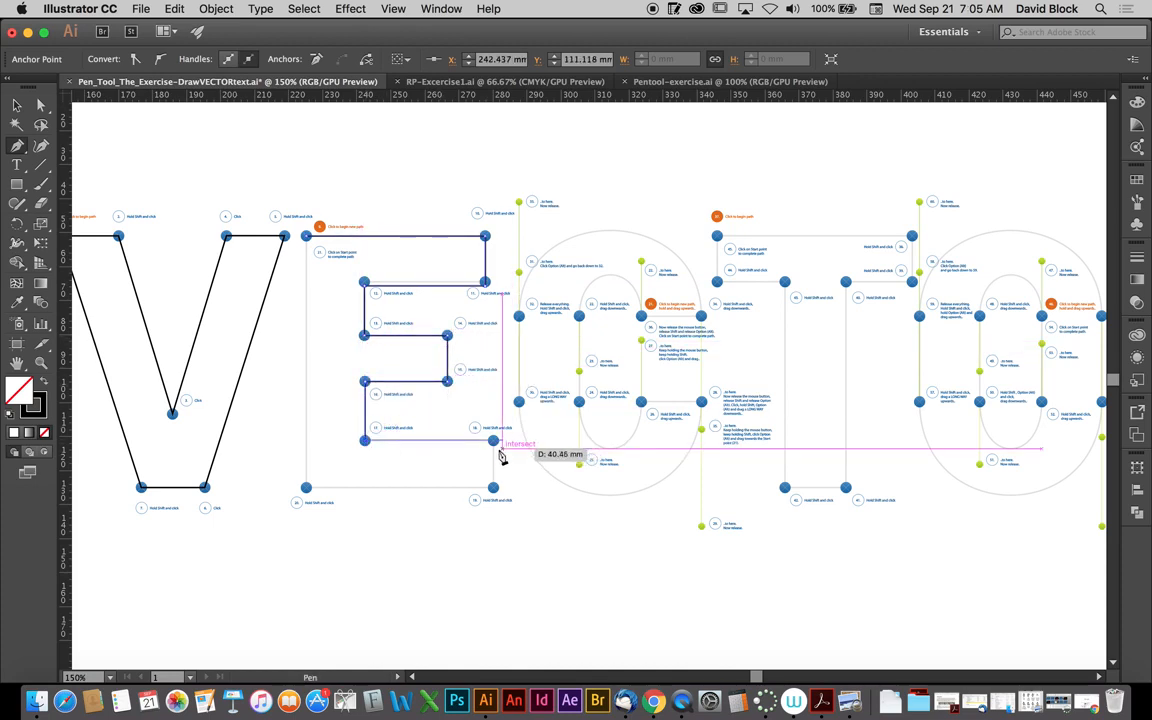
{"action": "left_click", "coordinate": [493, 440], "text": "shift"}
{"action": "left_click", "coordinate": [493, 487], "text": "shift"}
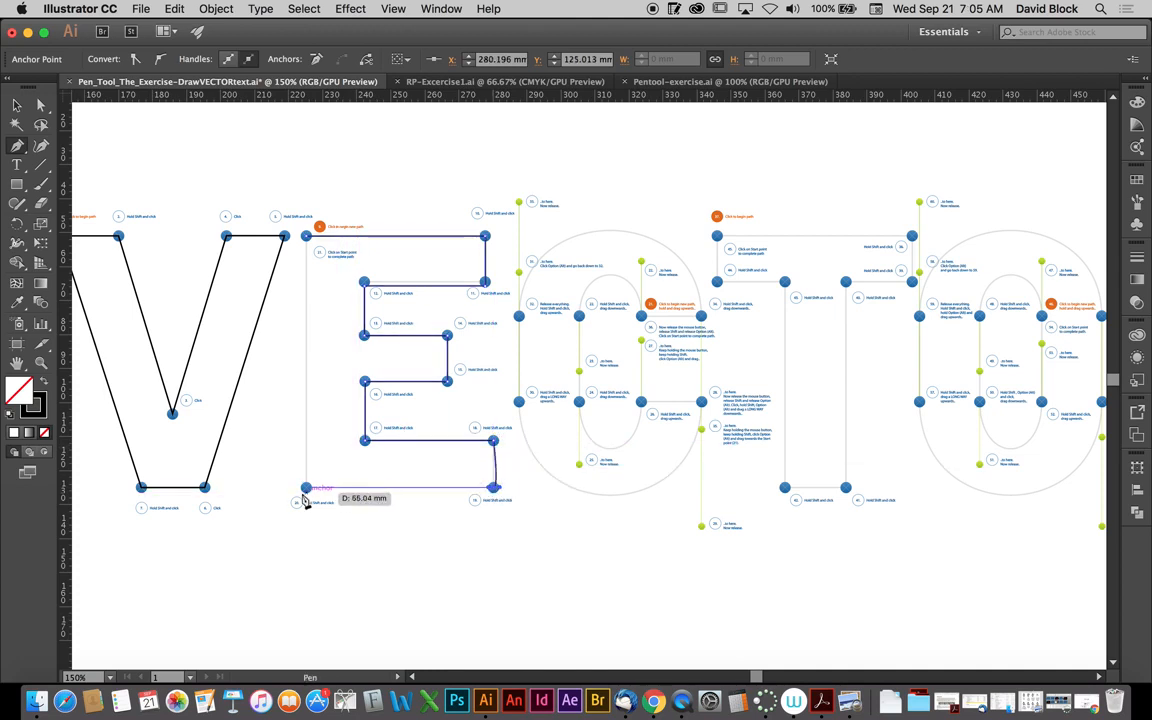
{"action": "left_click", "coordinate": [305, 487], "text": "shift"}
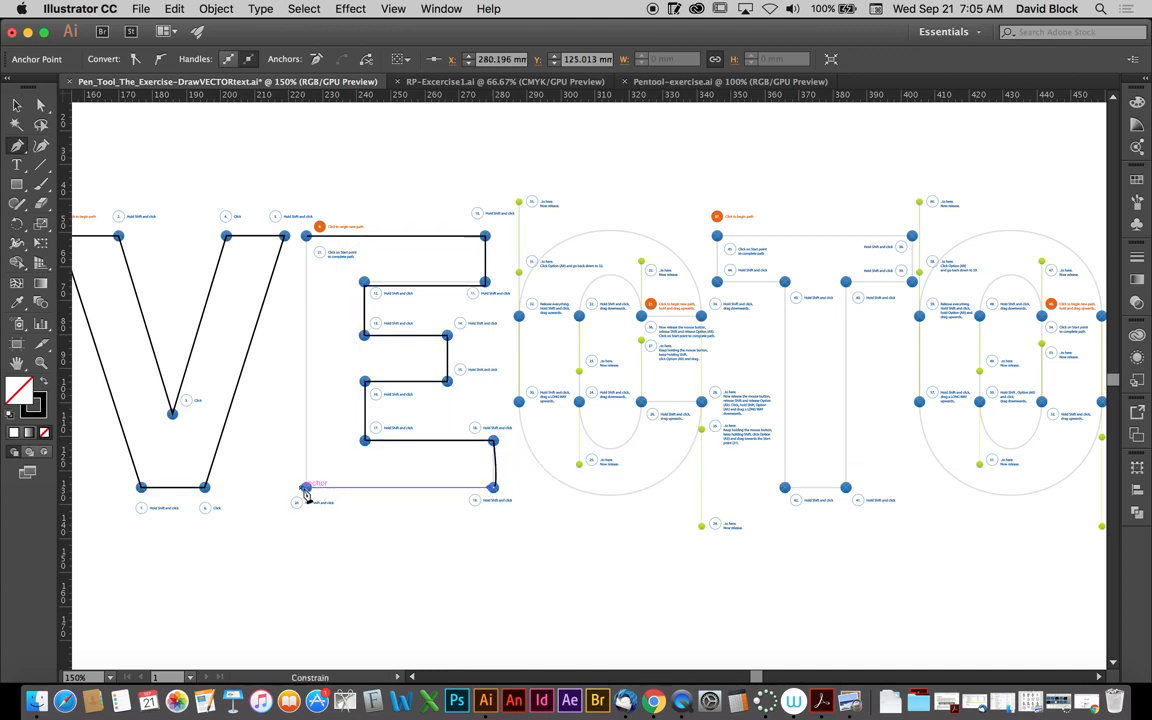
{"action": "left_click", "coordinate": [307, 238]}
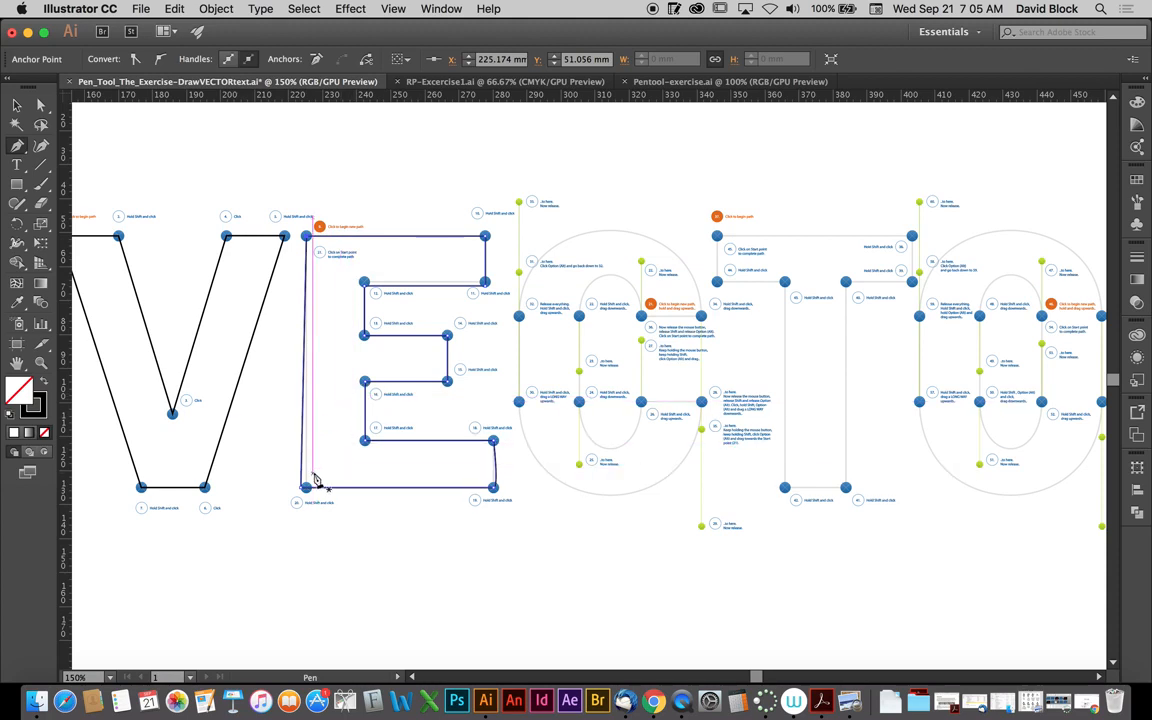
{"action": "key", "text": "super+z"}
{"action": "key", "text": "super+z"}
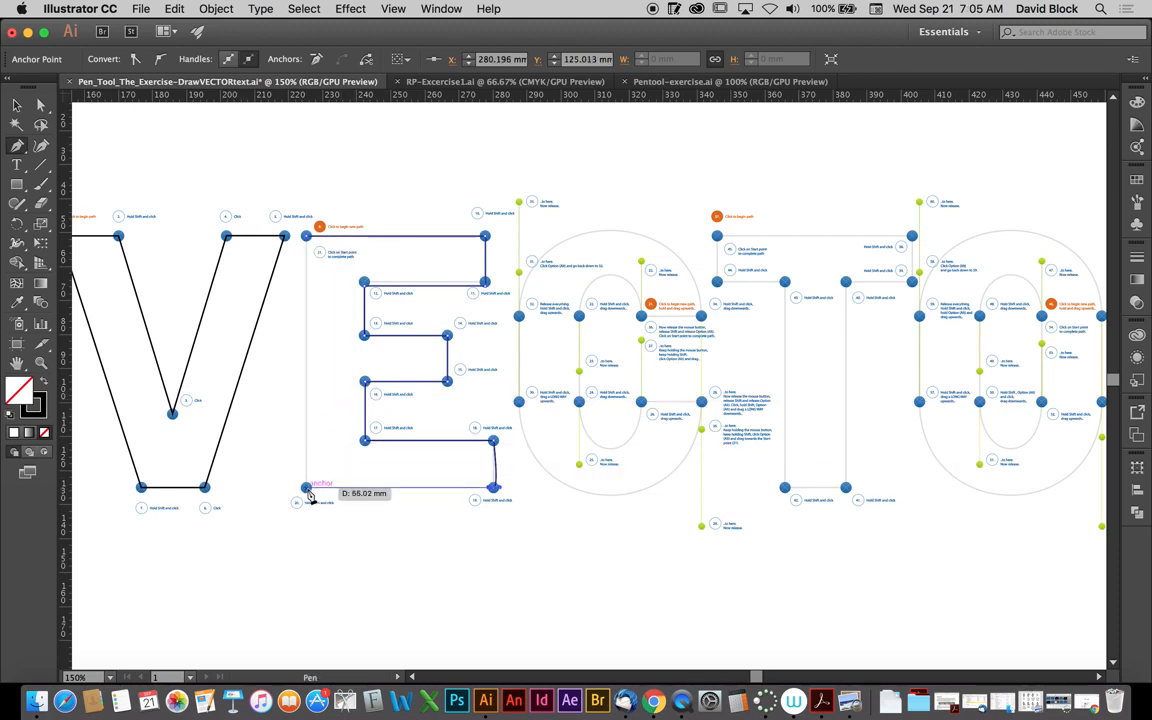
Step: Finish the E's outline through guide point 20 and close it at its start point
{"action": "left_click", "coordinate": [307, 488]}
{"action": "left_click", "coordinate": [307, 237]}
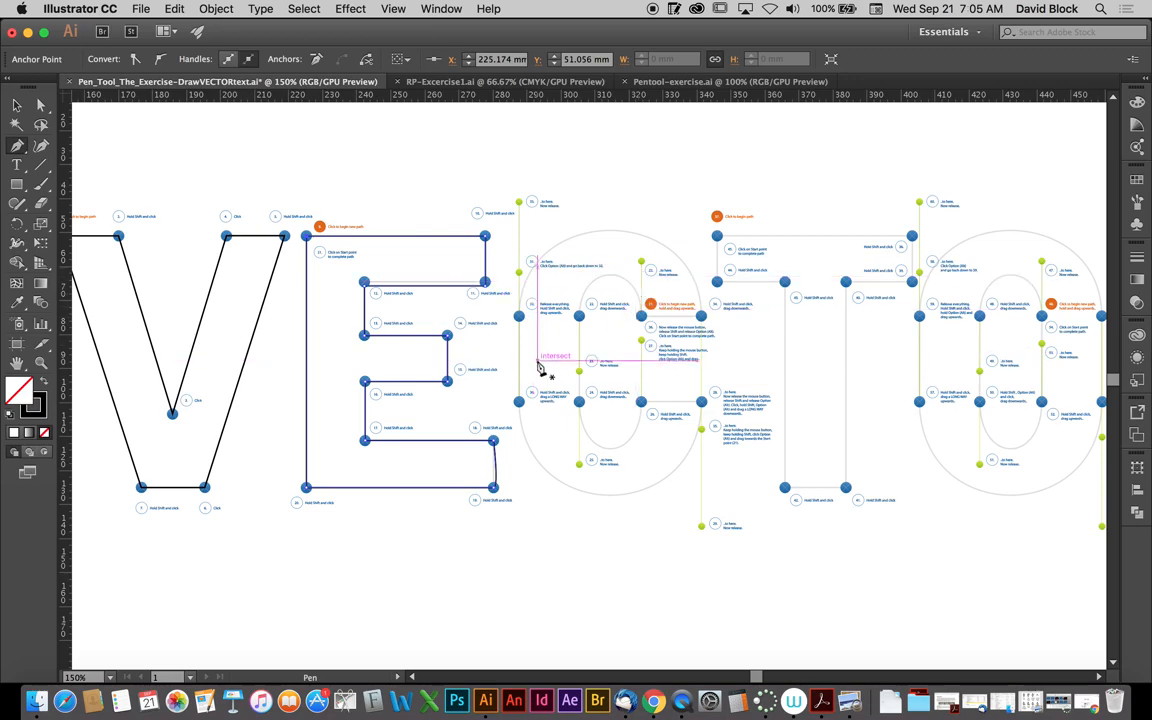
Step: Start a new path for the C at guide point 21 and trace the inner top curve, extending vertical handles to the green guides up to 23
{"action": "left_click_drag", "start_coordinate": [880, 399], "coordinate": [770, 401]}
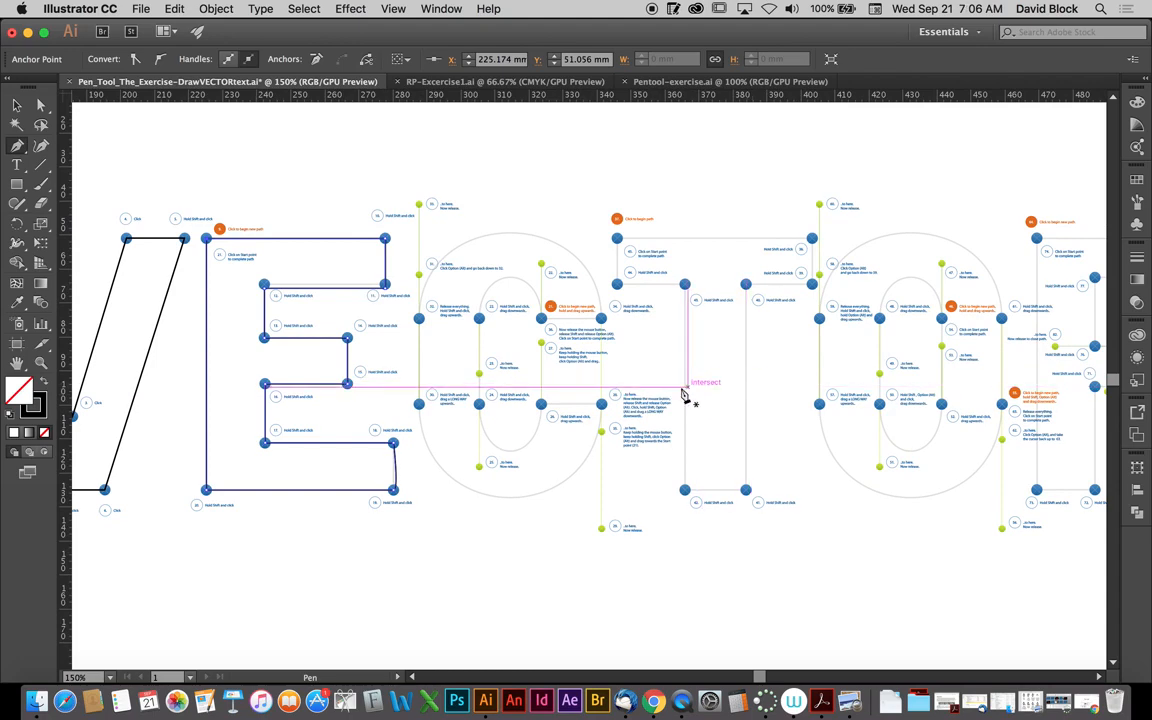
{"action": "scroll", "coordinate": [613, 345], "scroll_direction": "down", "scroll_amount": 3}
{"action": "scroll", "coordinate": [613, 345], "scroll_direction": "down", "scroll_amount": 1}
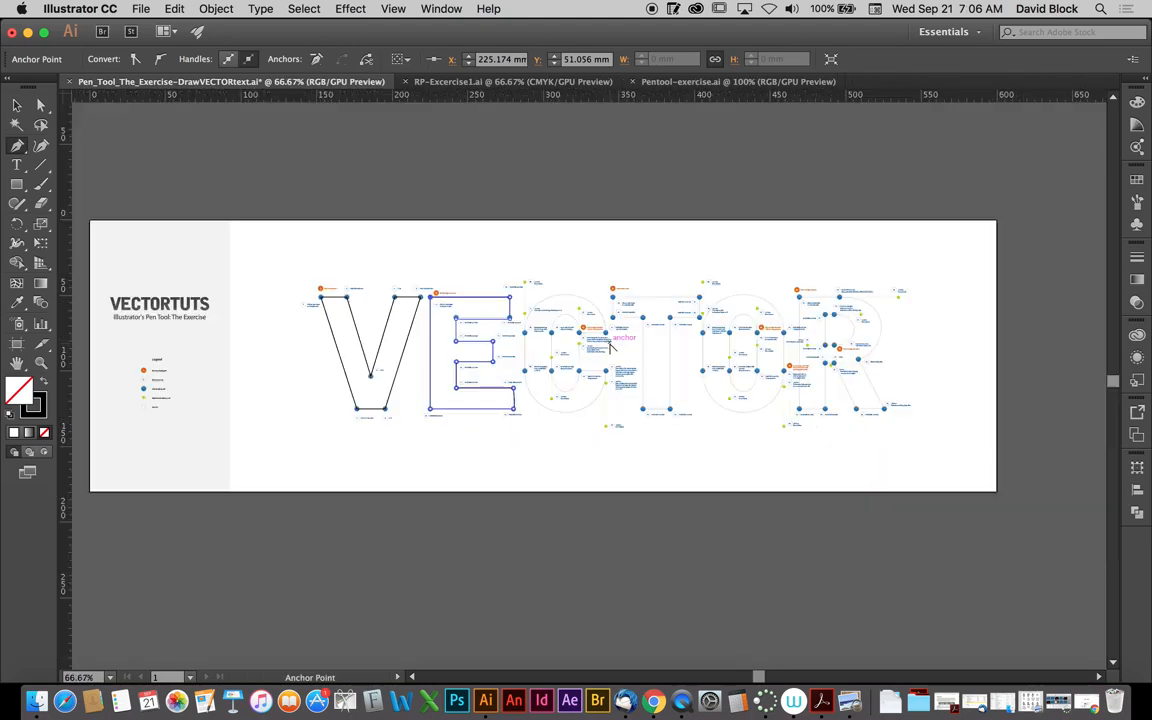
{"action": "scroll", "coordinate": [613, 345], "scroll_direction": "up", "scroll_amount": 3}
{"action": "scroll", "coordinate": [611, 346], "scroll_direction": "up", "scroll_amount": 2}
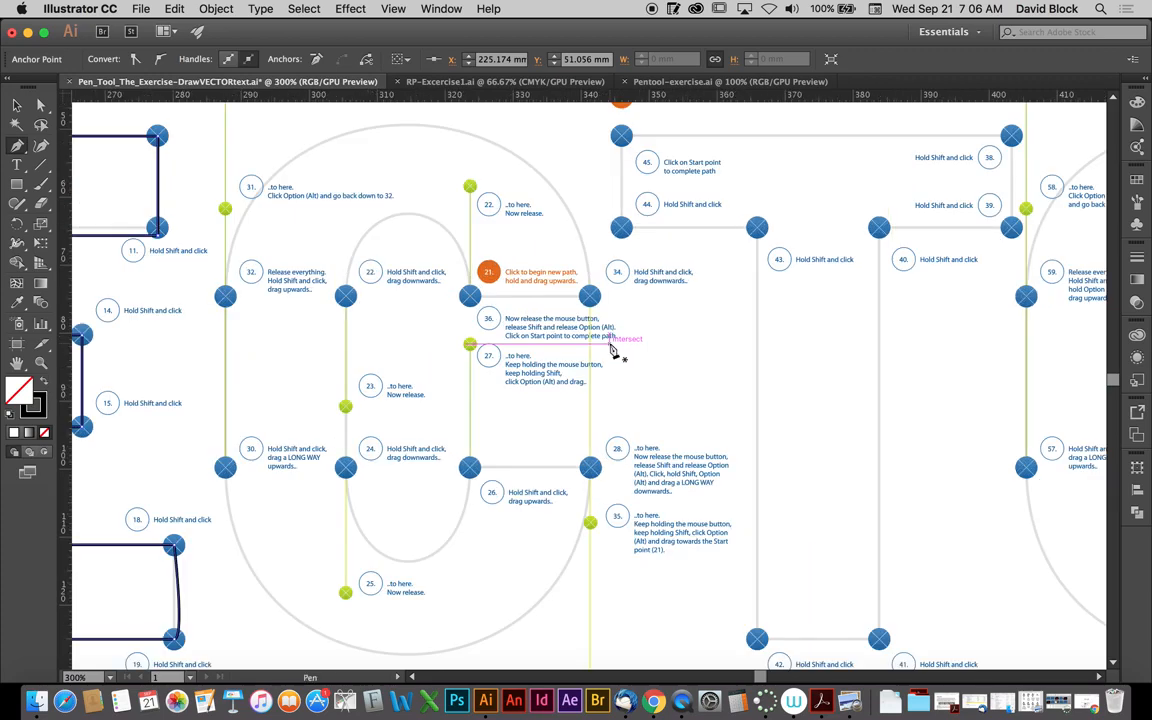
{"action": "left_click_drag", "start_coordinate": [527, 341], "coordinate": [680, 431]}
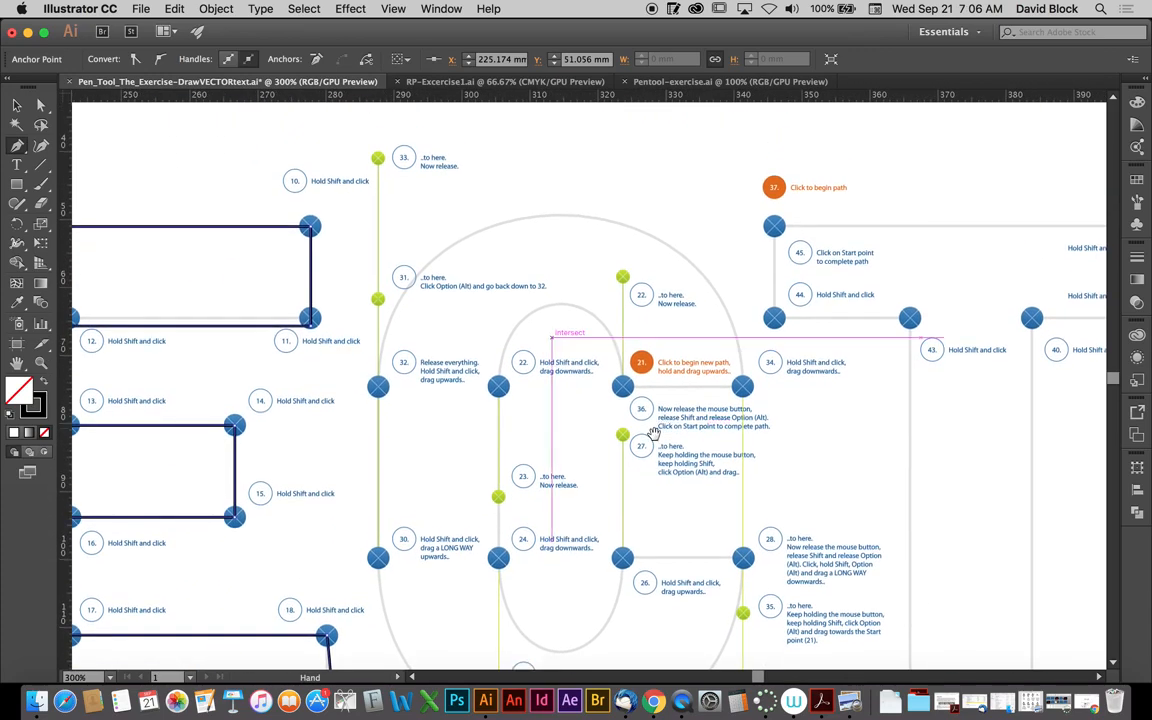
{"action": "left_click", "coordinate": [623, 387]}
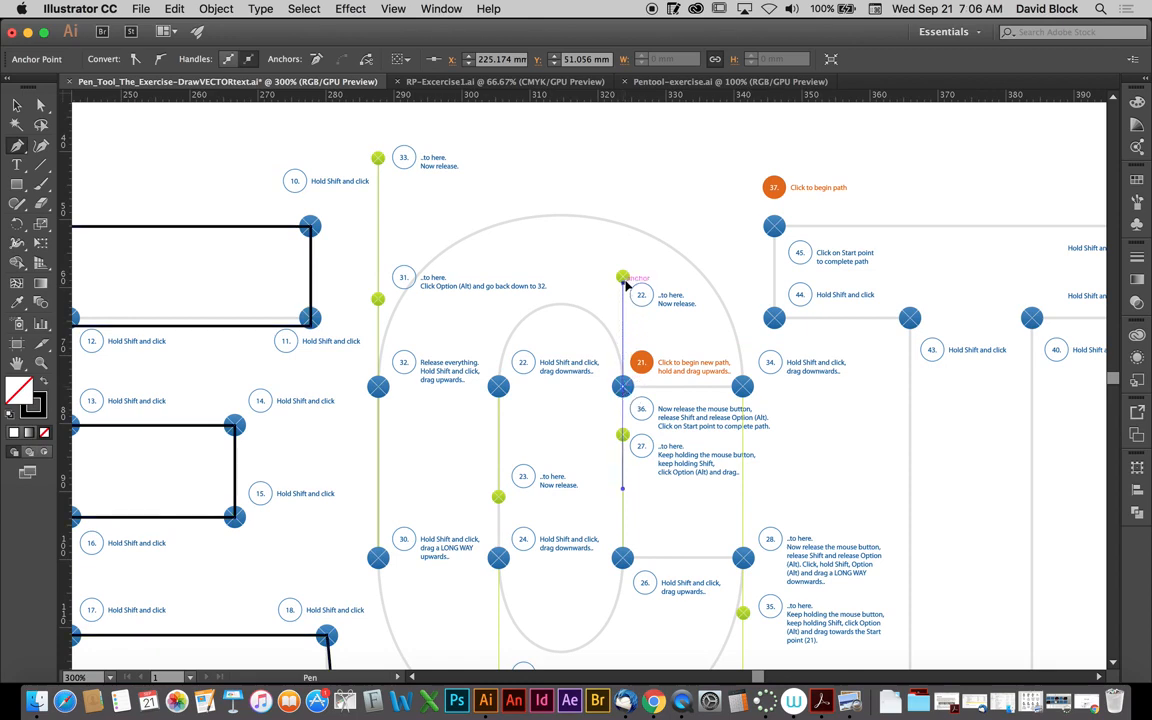
{"action": "left_click_drag", "start_coordinate": [624, 277], "coordinate": [624, 276]}
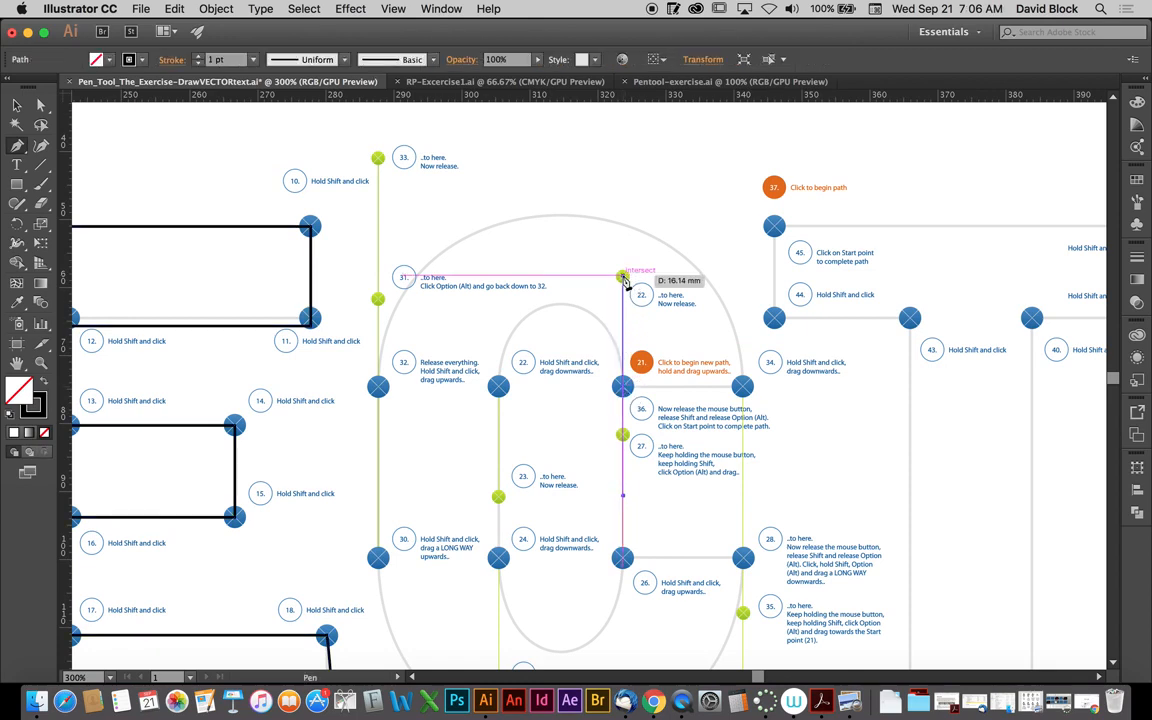
{"action": "left_click", "coordinate": [499, 389]}
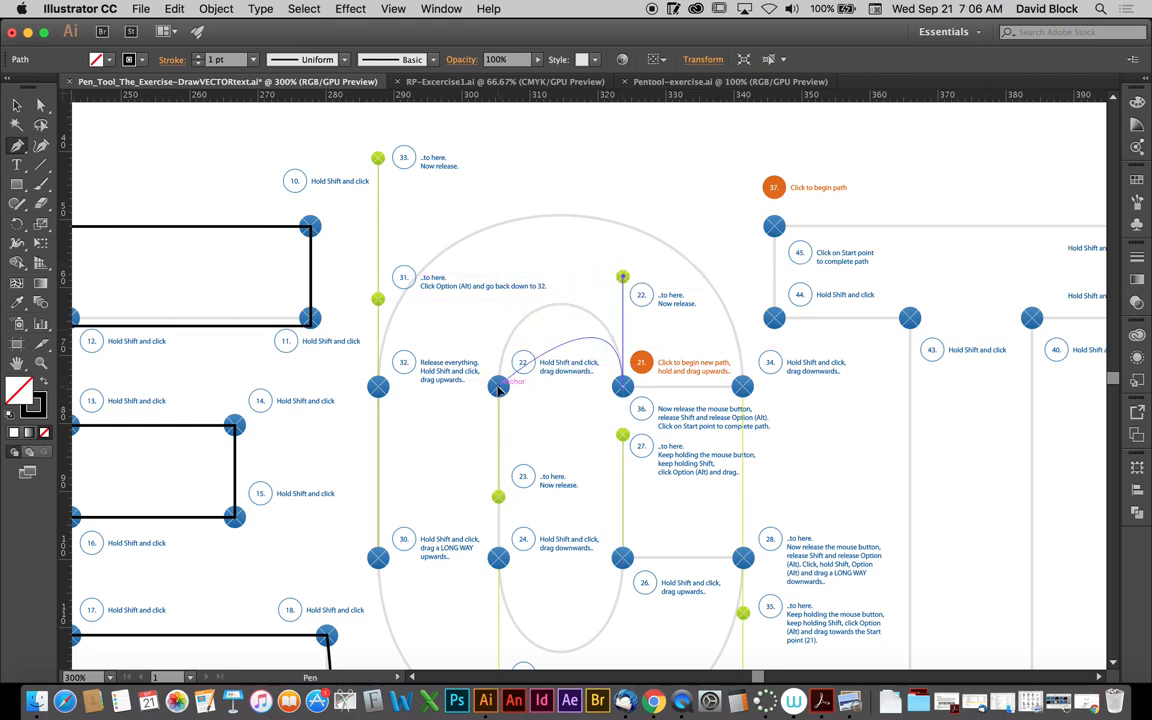
{"action": "left_click_drag", "start_coordinate": [498, 403], "coordinate": [492, 496]}
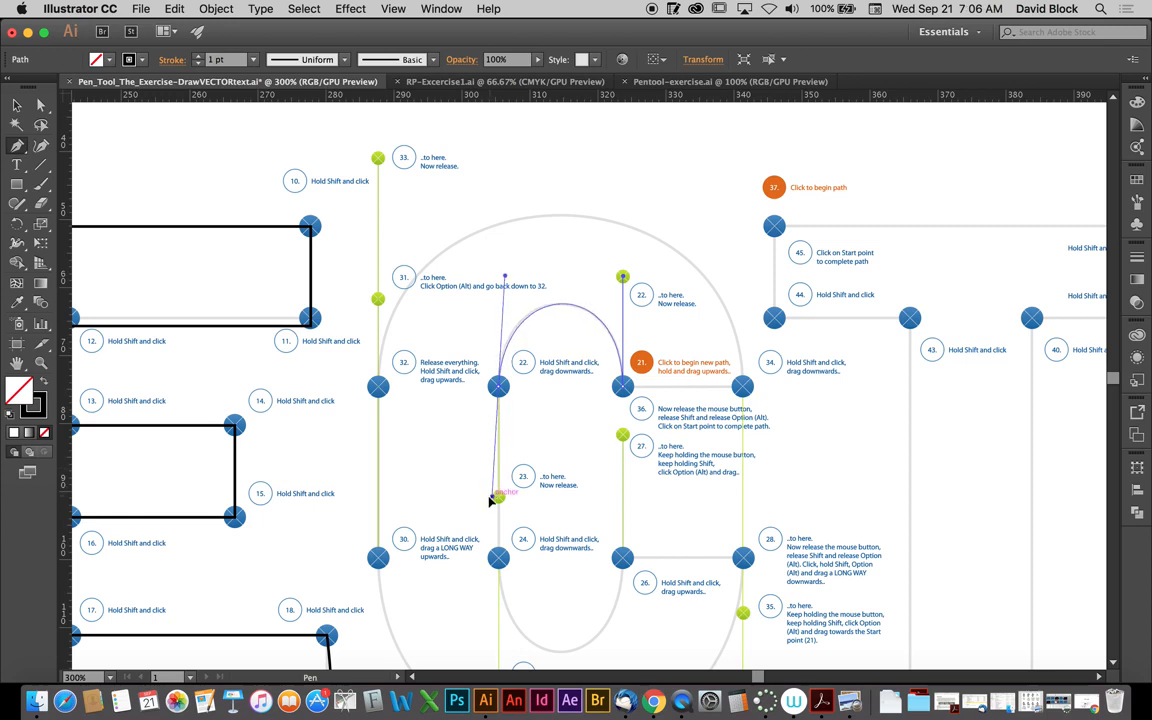
{"action": "left_click_drag", "start_coordinate": [490, 500], "coordinate": [490, 503]}
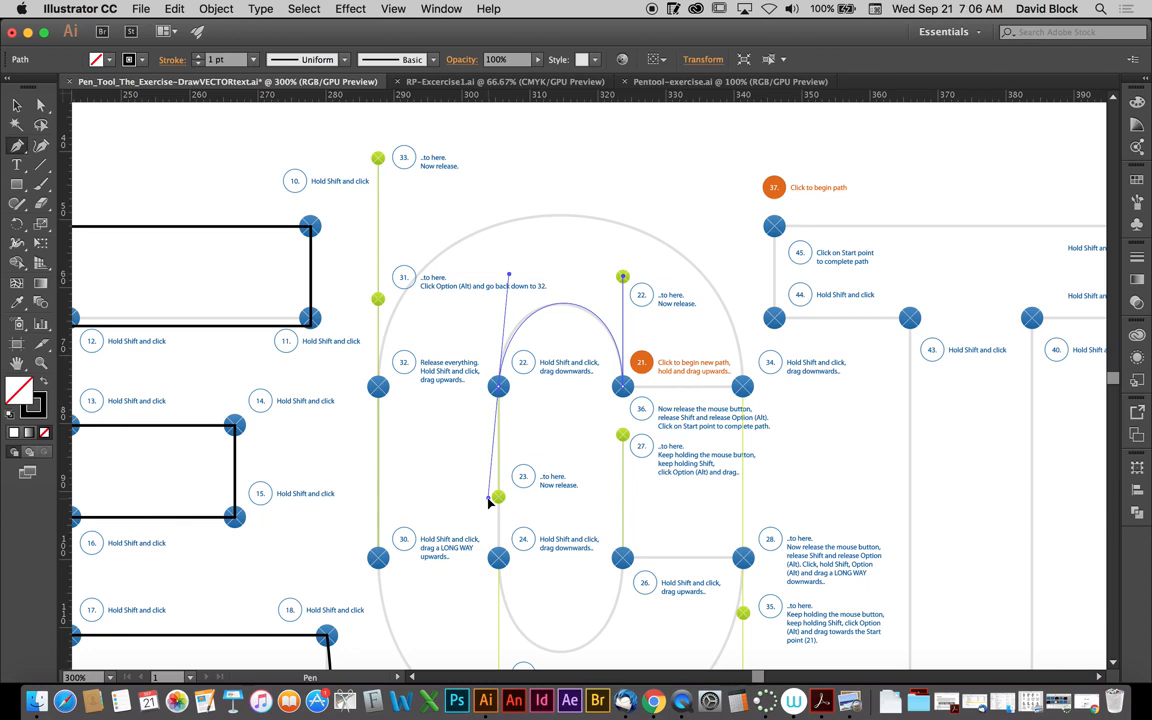
{"action": "mouse_move", "coordinate": [490, 503]}
{"action": "left_mouse_down"}
{"action": "mouse_move", "coordinate": [497, 484]}
{"action": "mouse_move", "coordinate": [495, 501]}
{"action": "left_mouse_up"}
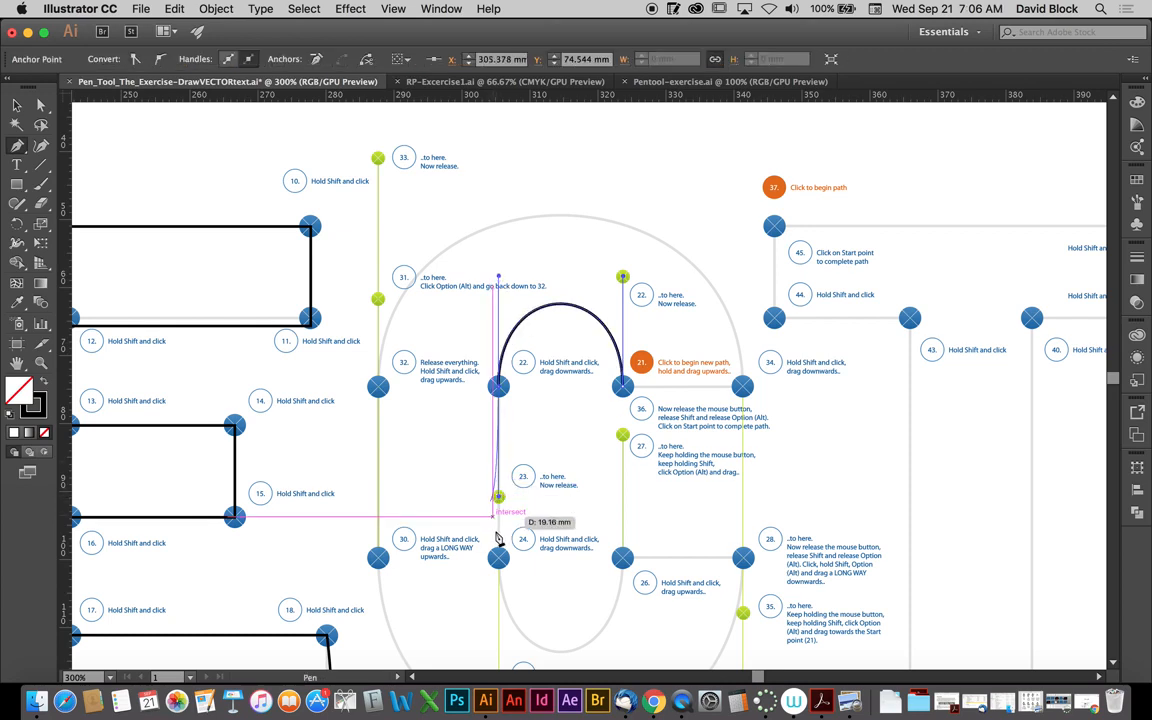
Step: Continue the C's inner outline straight down to guide point 24 and around the bottom curve to point 26, with handles reaching 25 and 27
{"action": "left_click_drag", "start_coordinate": [500, 559], "coordinate": [498, 559]}
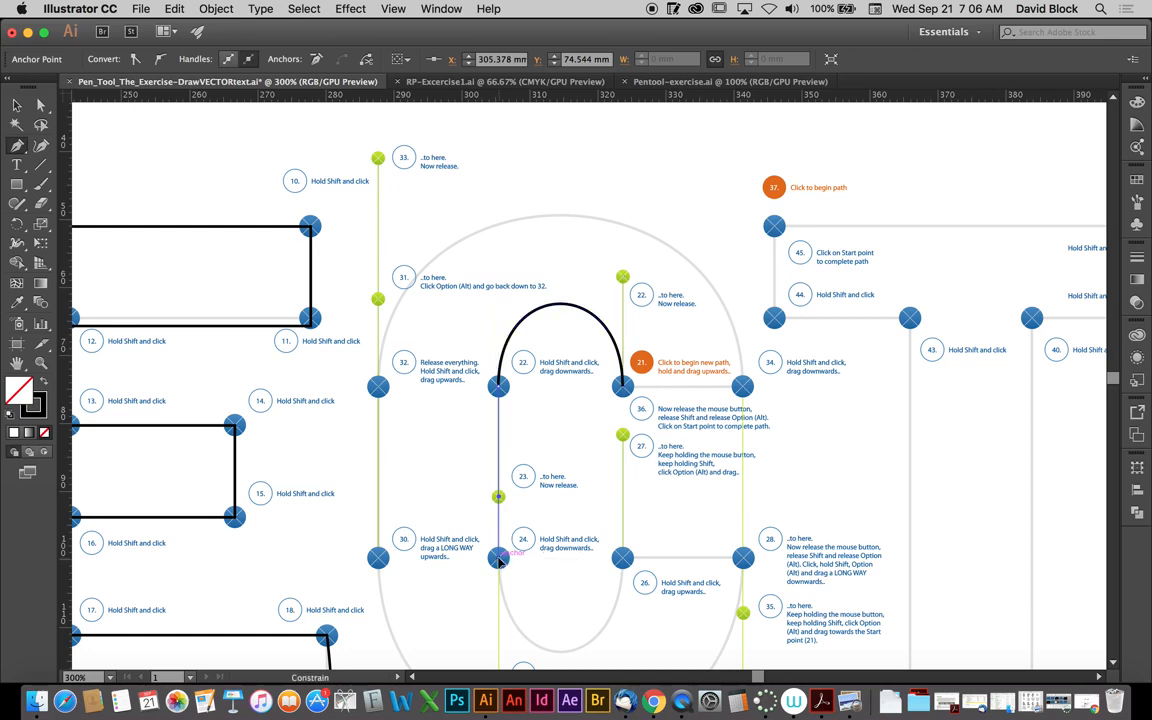
{"action": "left_click_drag", "start_coordinate": [494, 645], "coordinate": [499, 627]}
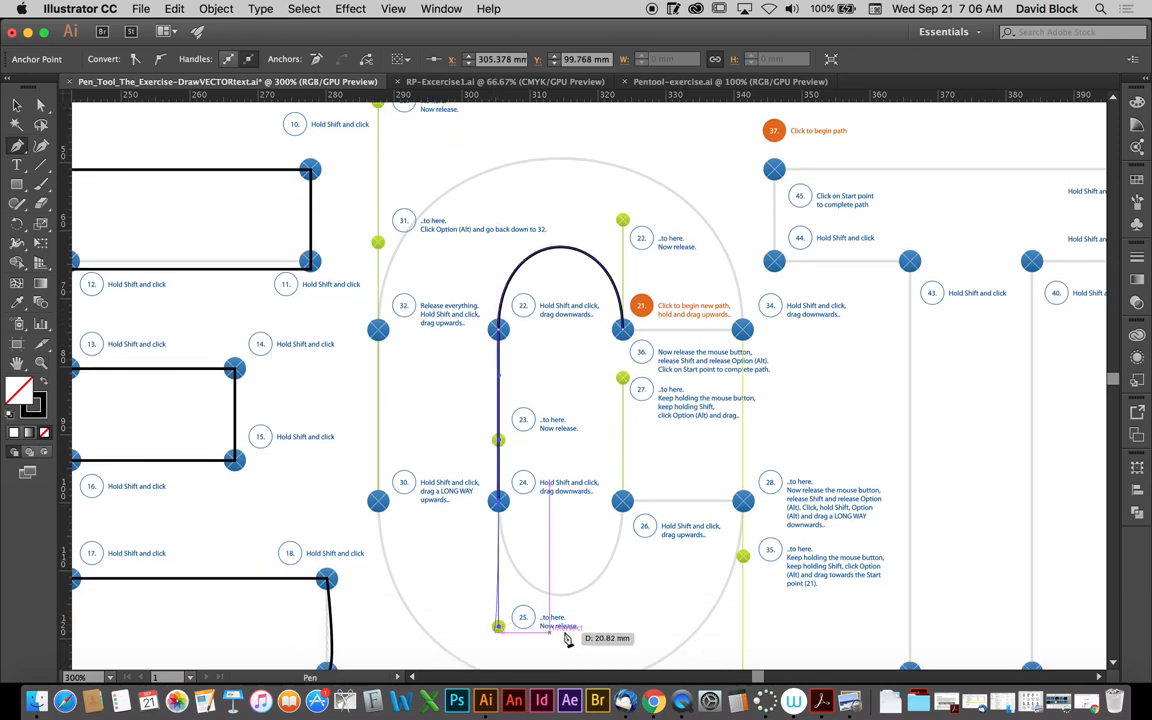
{"action": "left_click_drag", "start_coordinate": [622, 500], "coordinate": [623, 395]}
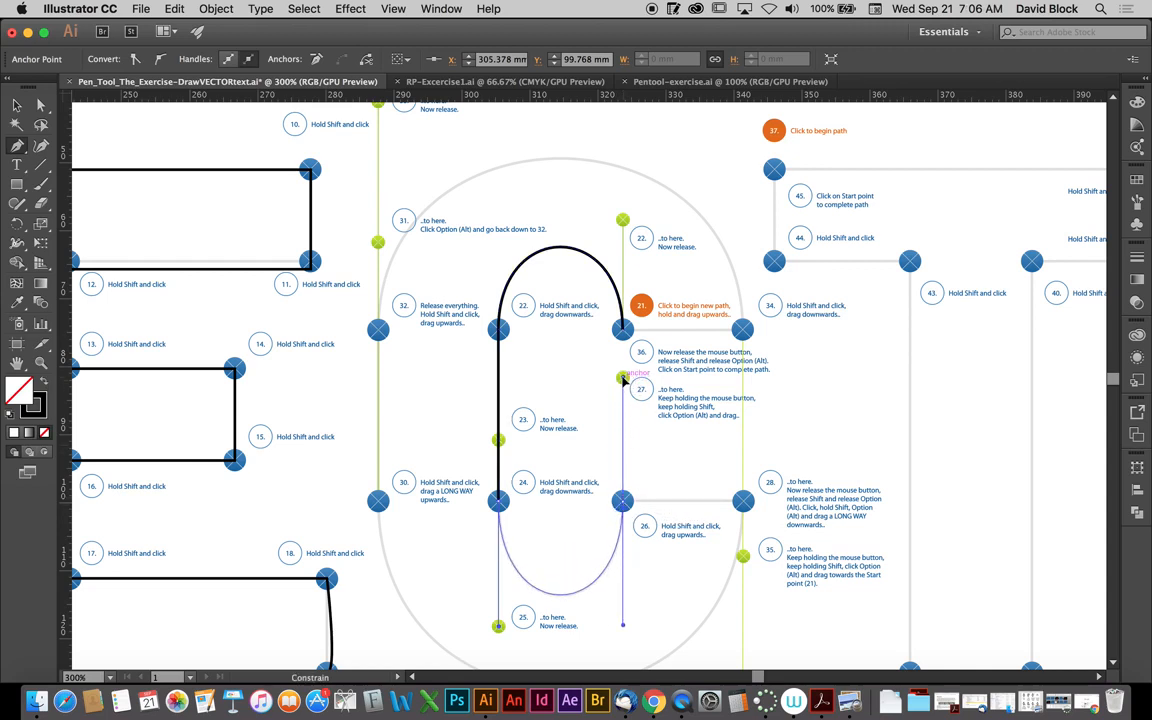
{"action": "left_click_drag", "start_coordinate": [624, 381], "coordinate": [624, 381]}
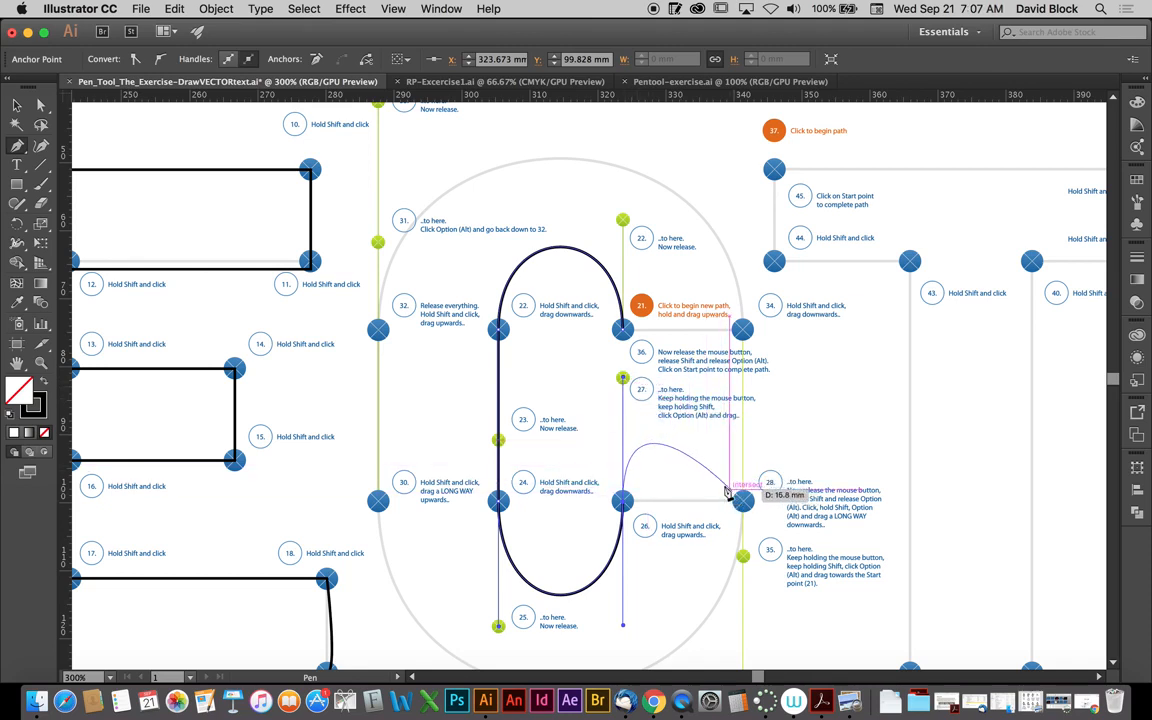
Step: Remove the outgoing handle at guide point 26 and add a straight segment across to the C's outer edge at point 28
{"action": "key", "text": "alt"}
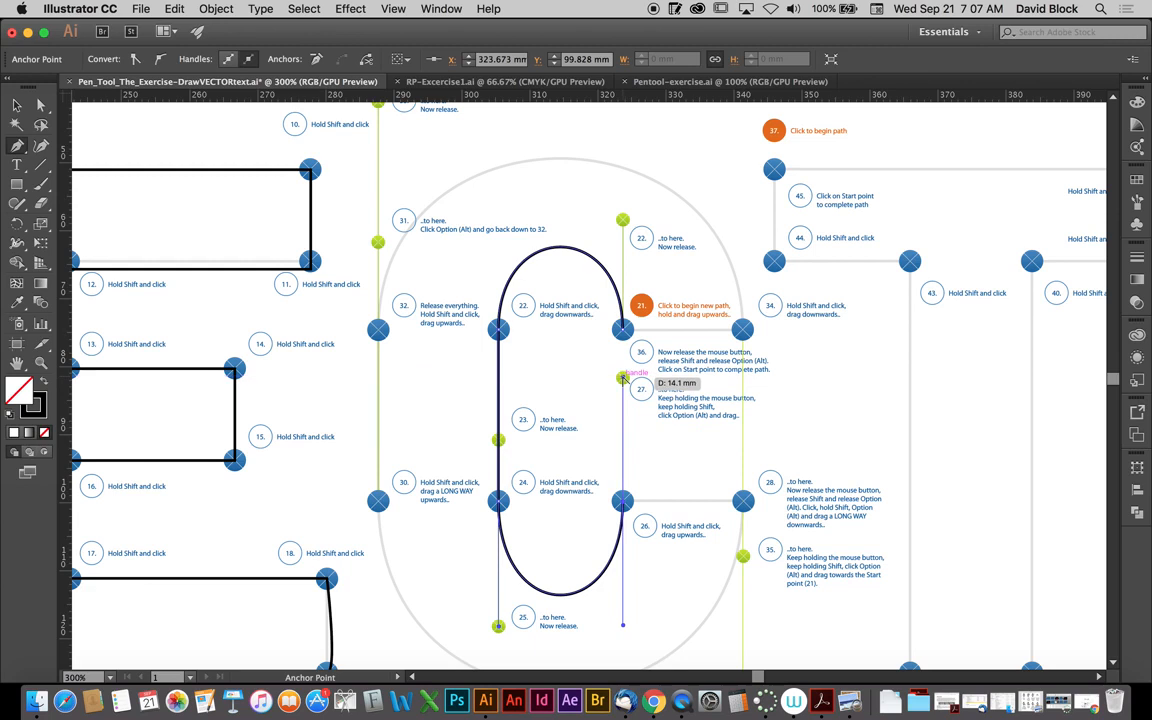
{"action": "left_click_drag", "start_coordinate": [623, 378], "coordinate": [626, 379]}
{"action": "left_click_drag", "start_coordinate": [651, 428], "coordinate": [624, 504]}
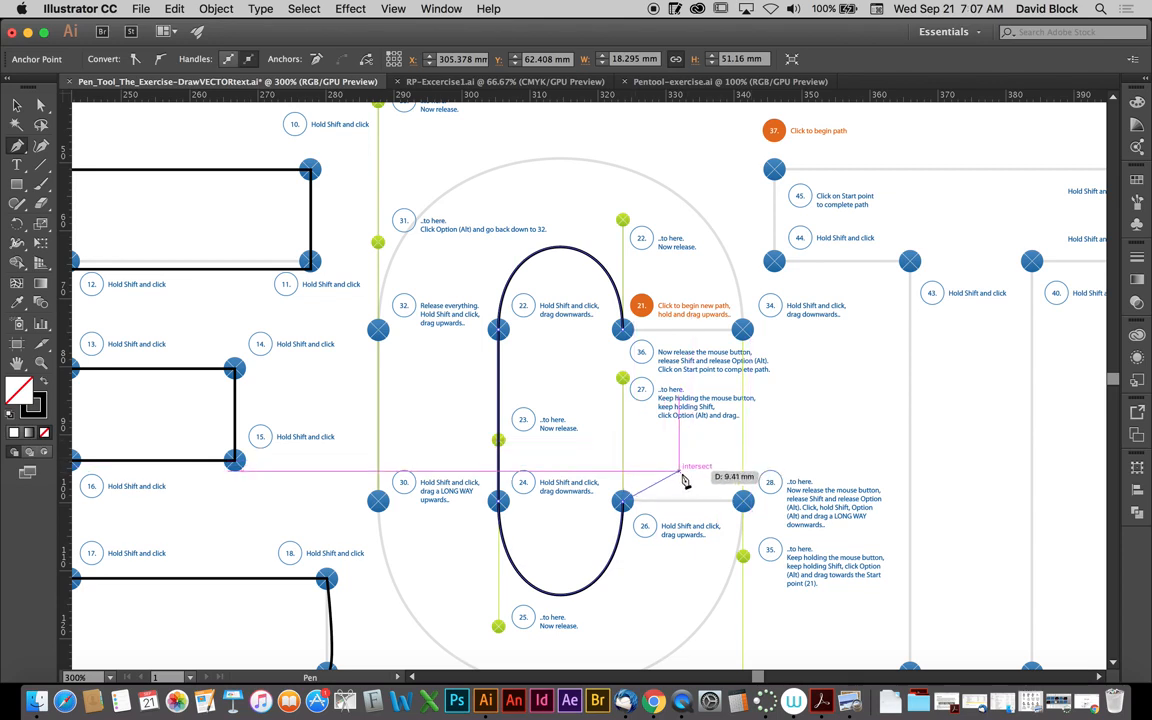
{"action": "left_click", "coordinate": [744, 502]}
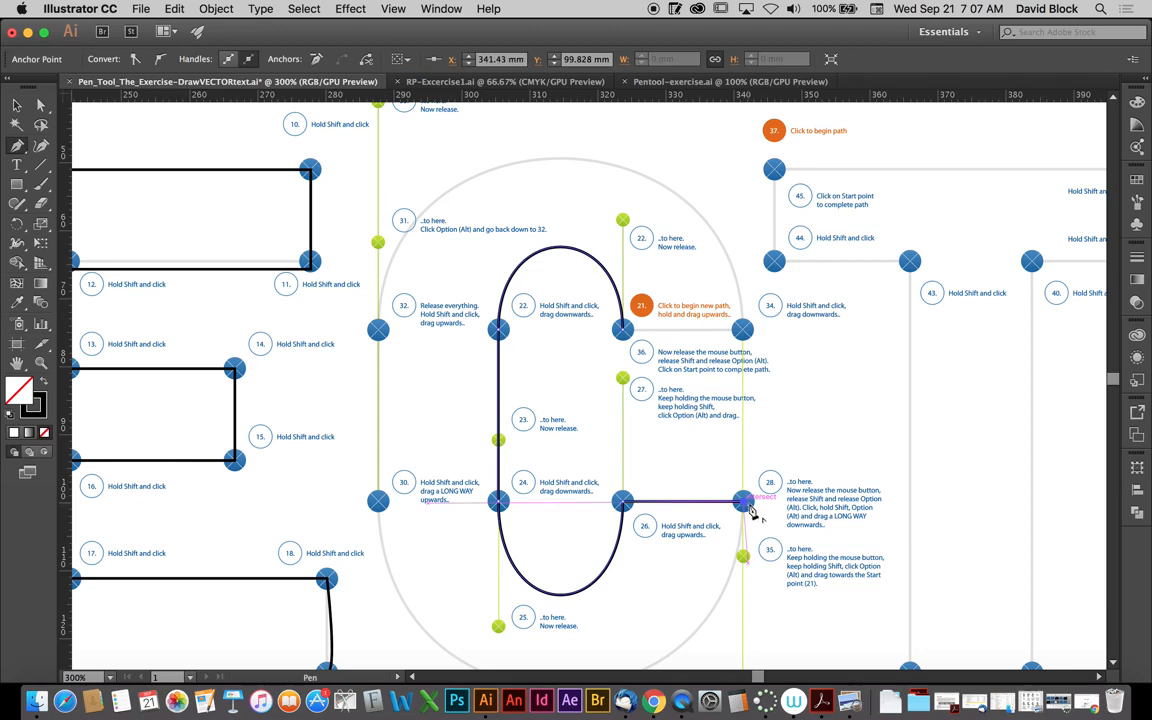
Step: Pull a long downward handle from point 28 to guide 29 and trace the C's outer bottom curve to point 30, with its handle reaching 31
{"action": "scroll", "coordinate": [748, 512], "scroll_direction": "down", "scroll_amount": 3}
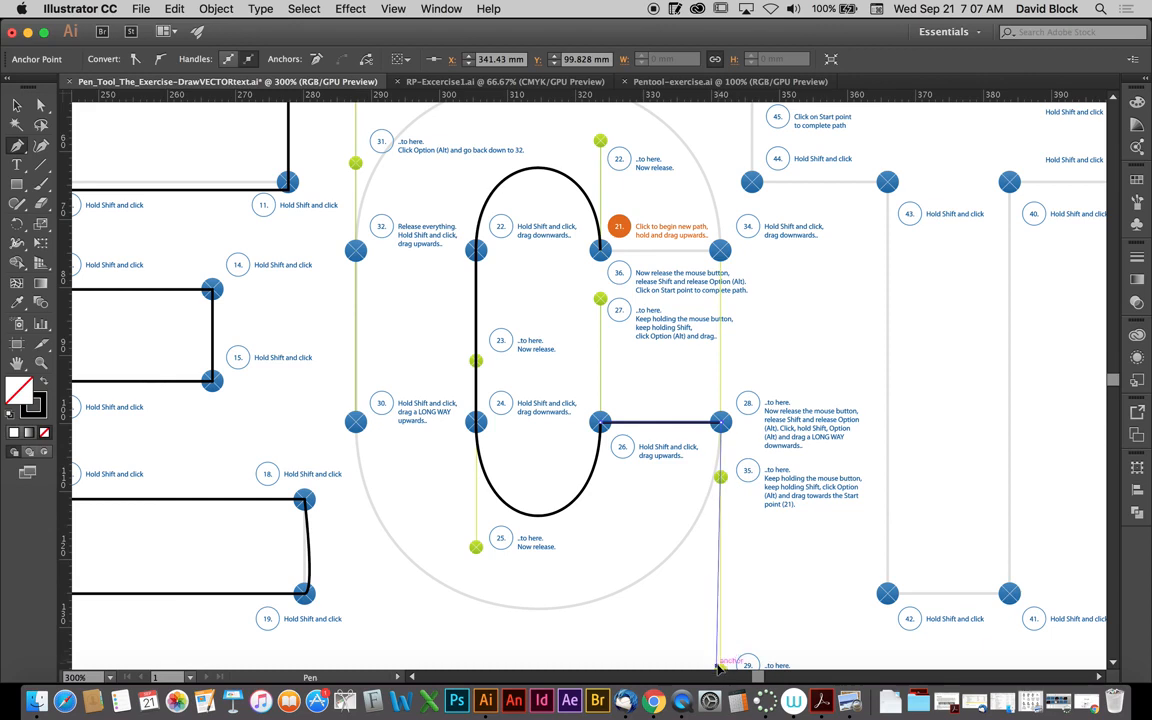
{"action": "scroll", "coordinate": [720, 668], "scroll_direction": "down", "scroll_amount": 2}
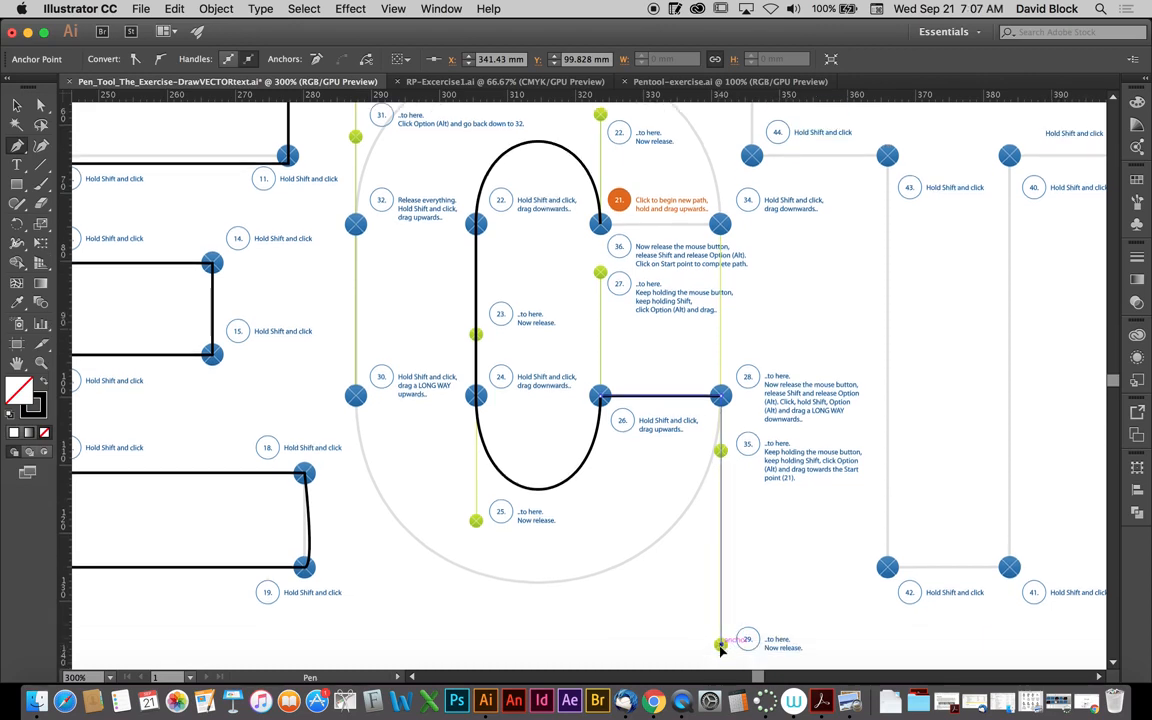
{"action": "left_click_drag", "start_coordinate": [720, 648], "coordinate": [720, 645]}
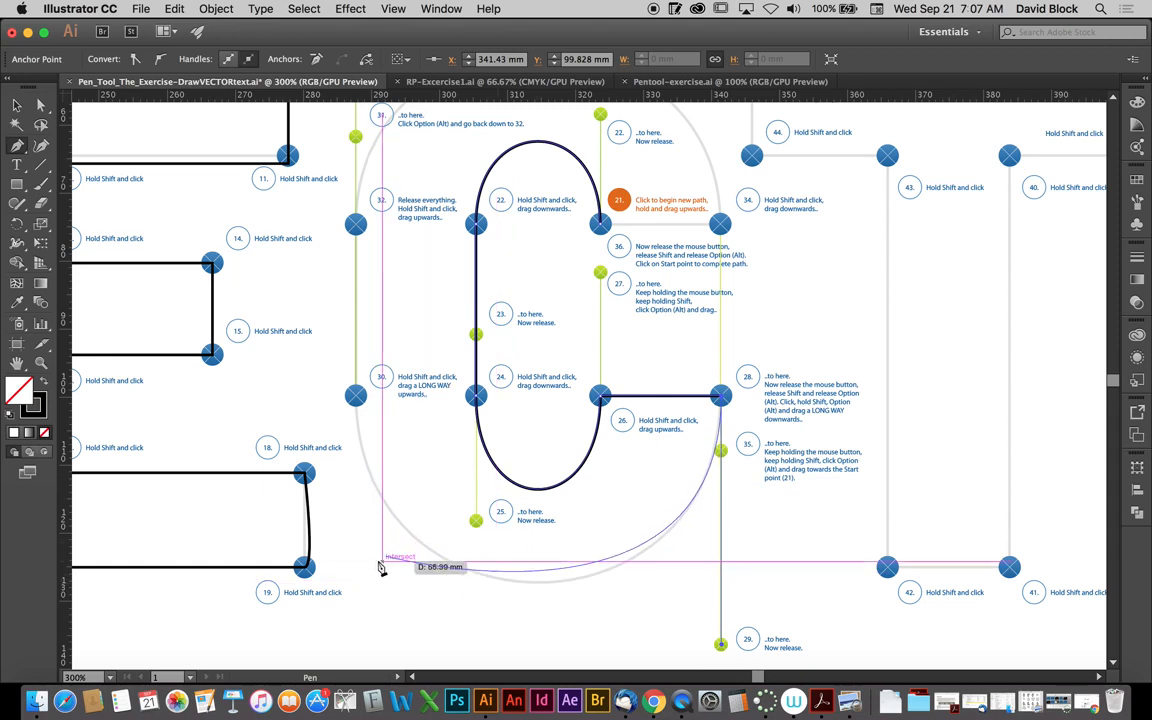
{"action": "left_click_drag", "start_coordinate": [356, 395], "coordinate": [358, 137]}
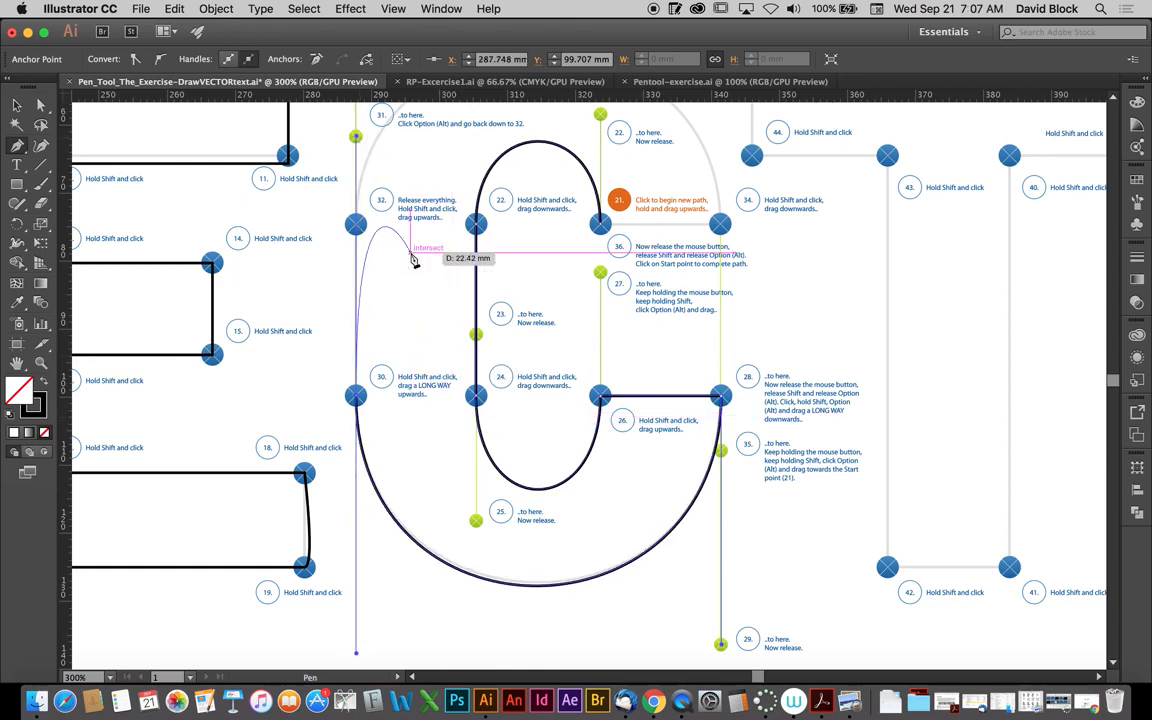
Step: Remove the outgoing handle at point 30 and add a straight vertical segment to point 32, with its handle extended up to guide 33
{"action": "scroll", "coordinate": [415, 260], "scroll_direction": "up", "scroll_amount": 5}
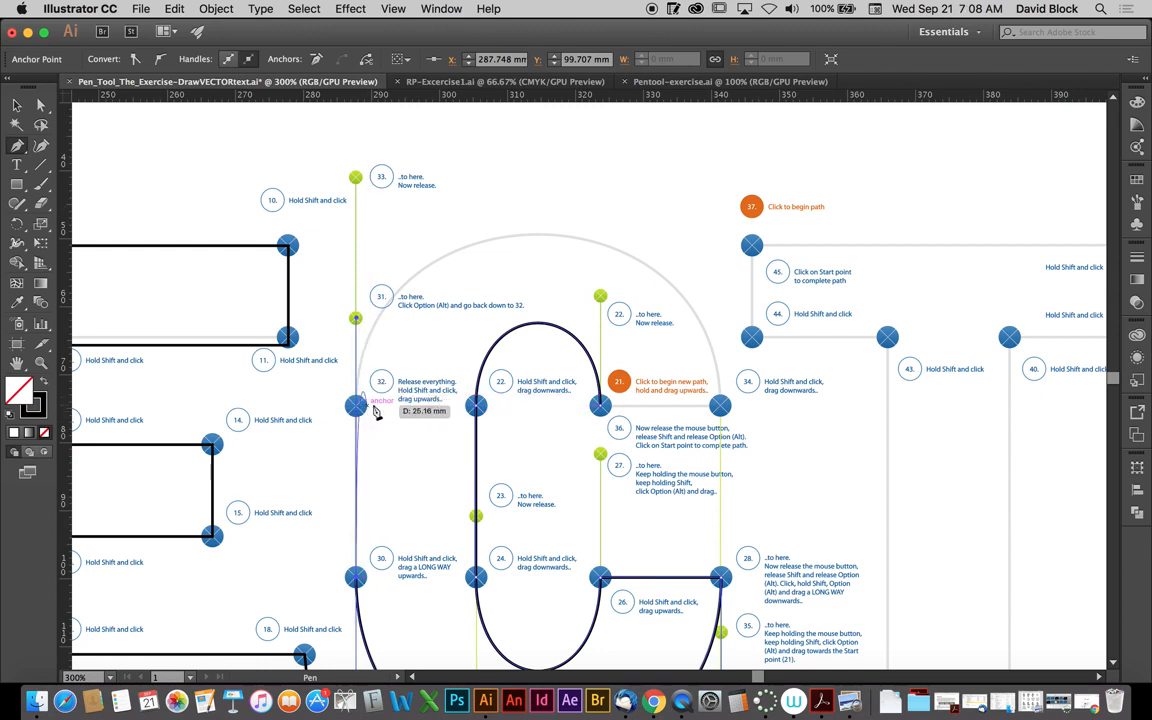
{"action": "left_click_drag", "start_coordinate": [376, 412], "coordinate": [365, 463]}
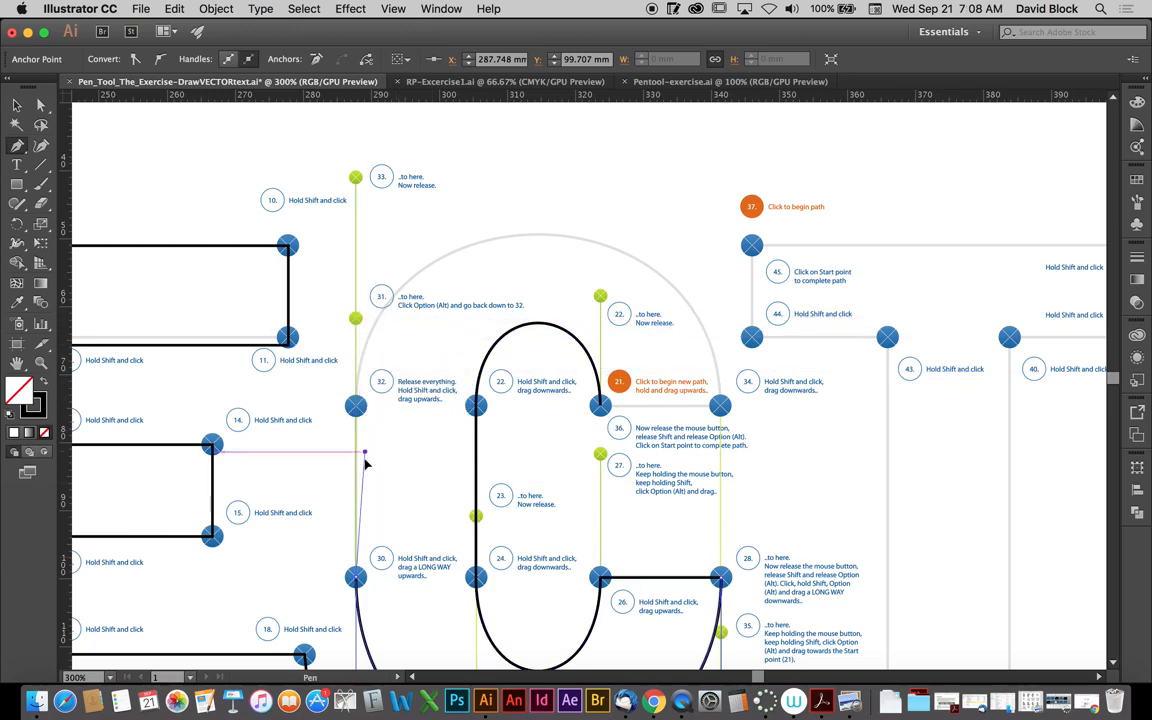
{"action": "left_click_drag", "start_coordinate": [360, 570], "coordinate": [356, 577]}
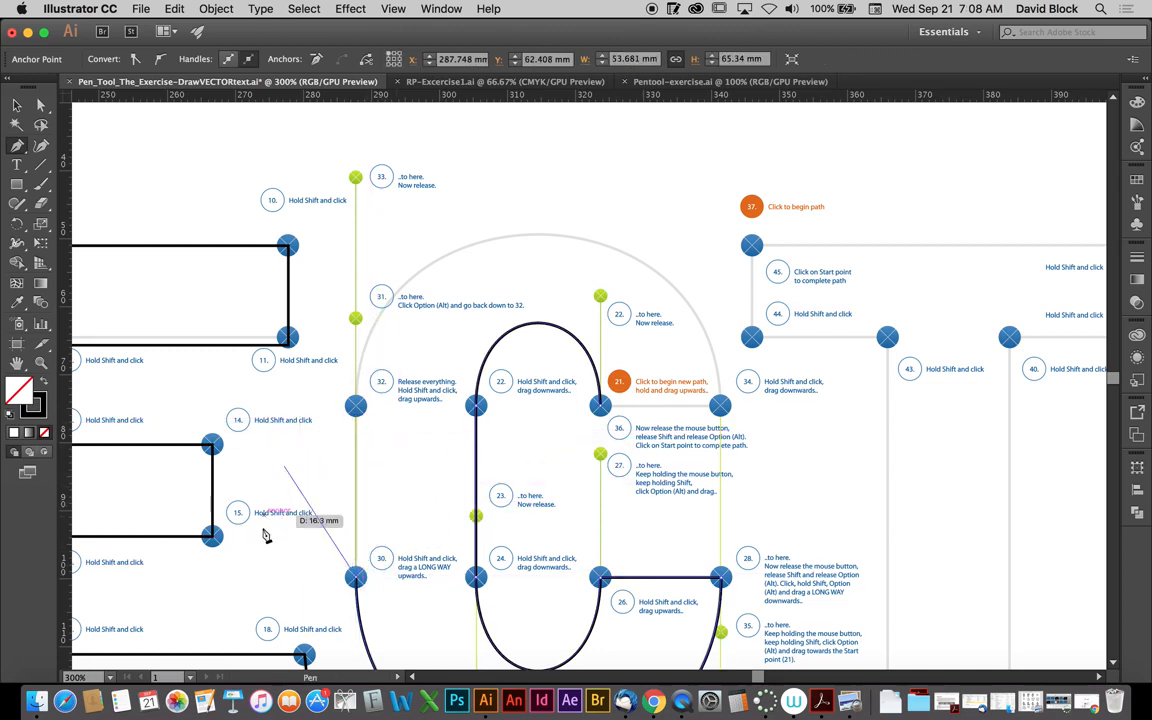
{"action": "left_click", "coordinate": [357, 410], "text": "shift"}
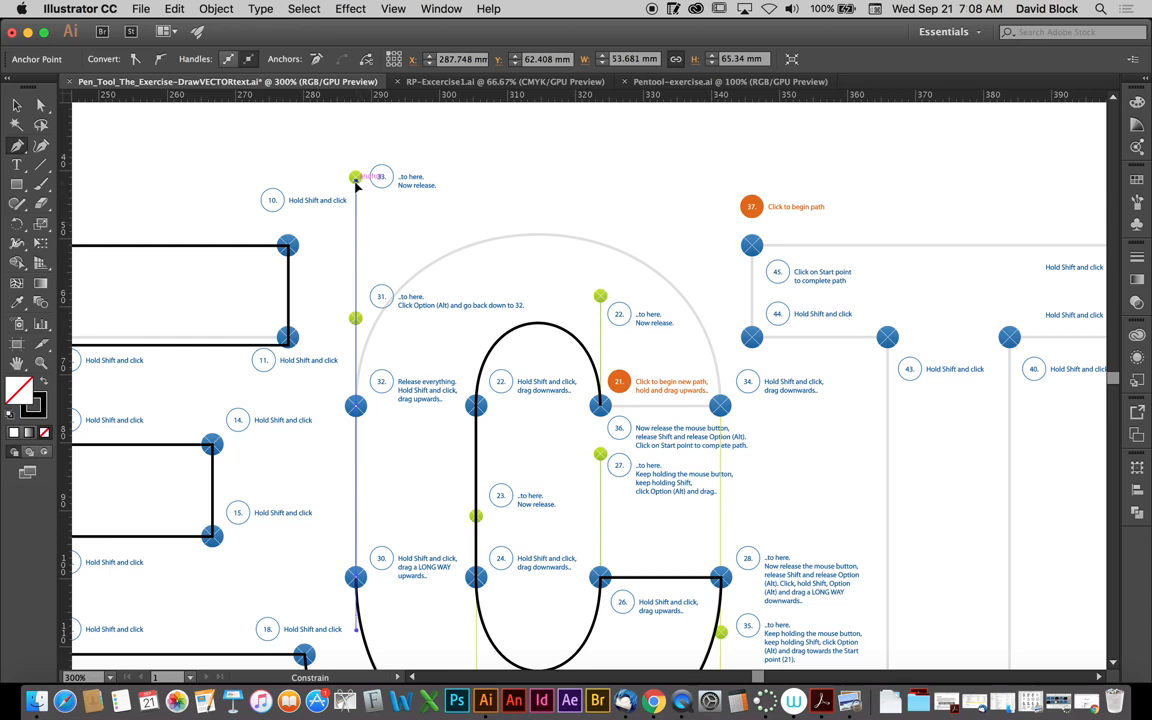
{"action": "left_click_drag", "start_coordinate": [357, 183], "coordinate": [358, 185]}
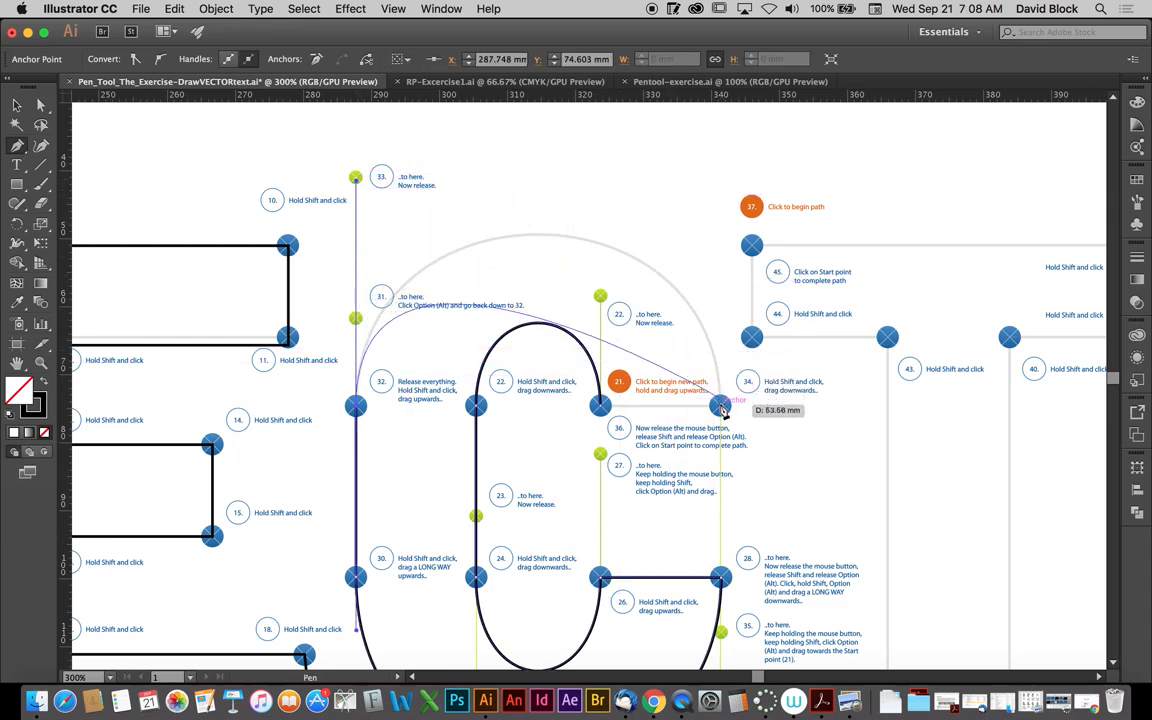
Step: Trace the C's outer top curve to guide point 34, drop its outgoing handle, and close the path at start point 21
{"action": "left_click_drag", "start_coordinate": [720, 405], "coordinate": [722, 641]}
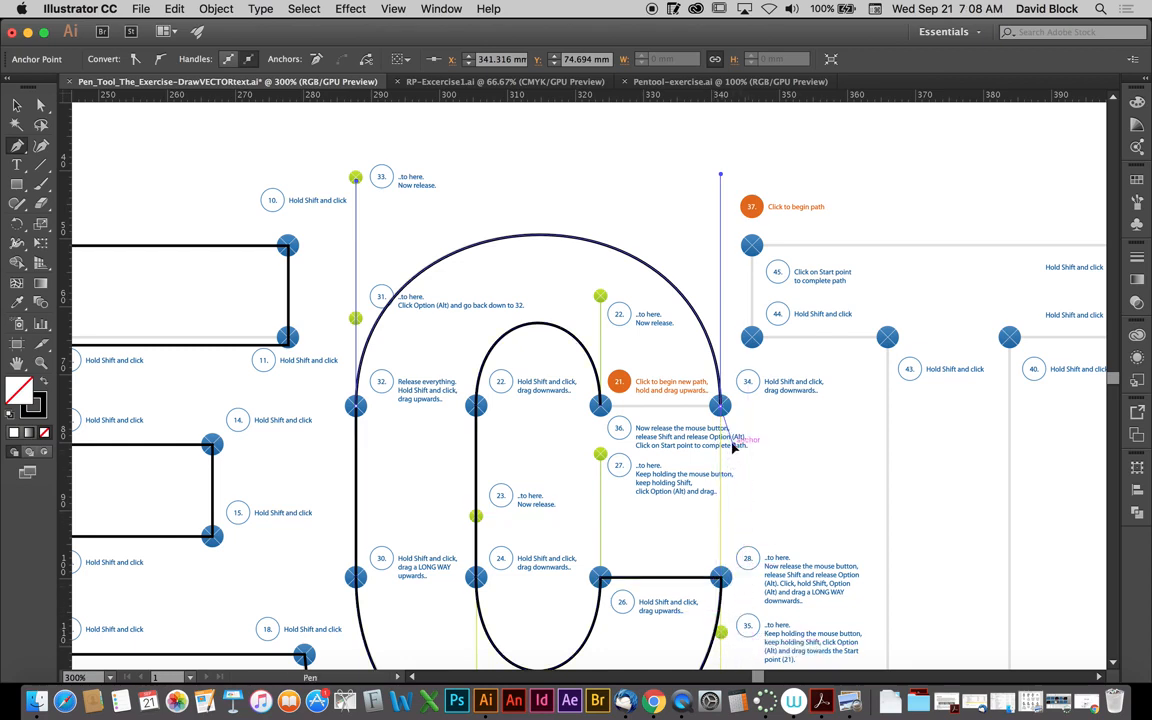
{"action": "left_click", "coordinate": [721, 408]}
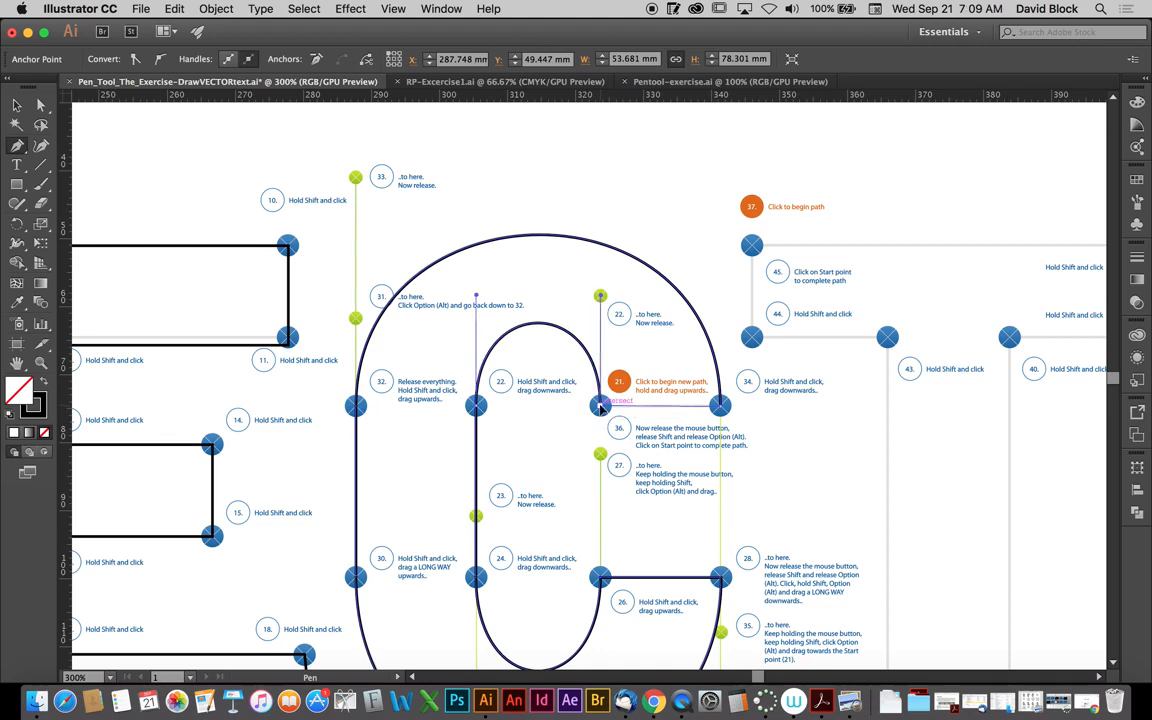
{"action": "left_click", "coordinate": [601, 406]}
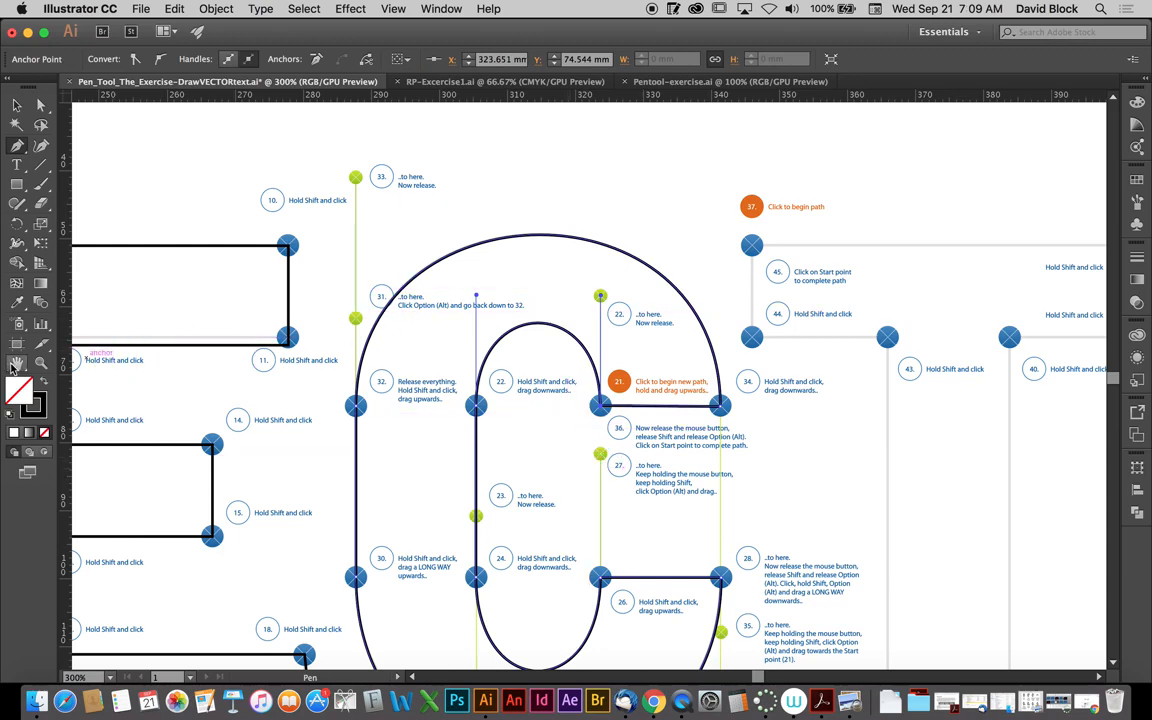
Step: Look over the traced C and the remaining letters, and fit the whole artboard in the window
{"action": "left_click_drag", "start_coordinate": [652, 484], "coordinate": [143, 384]}
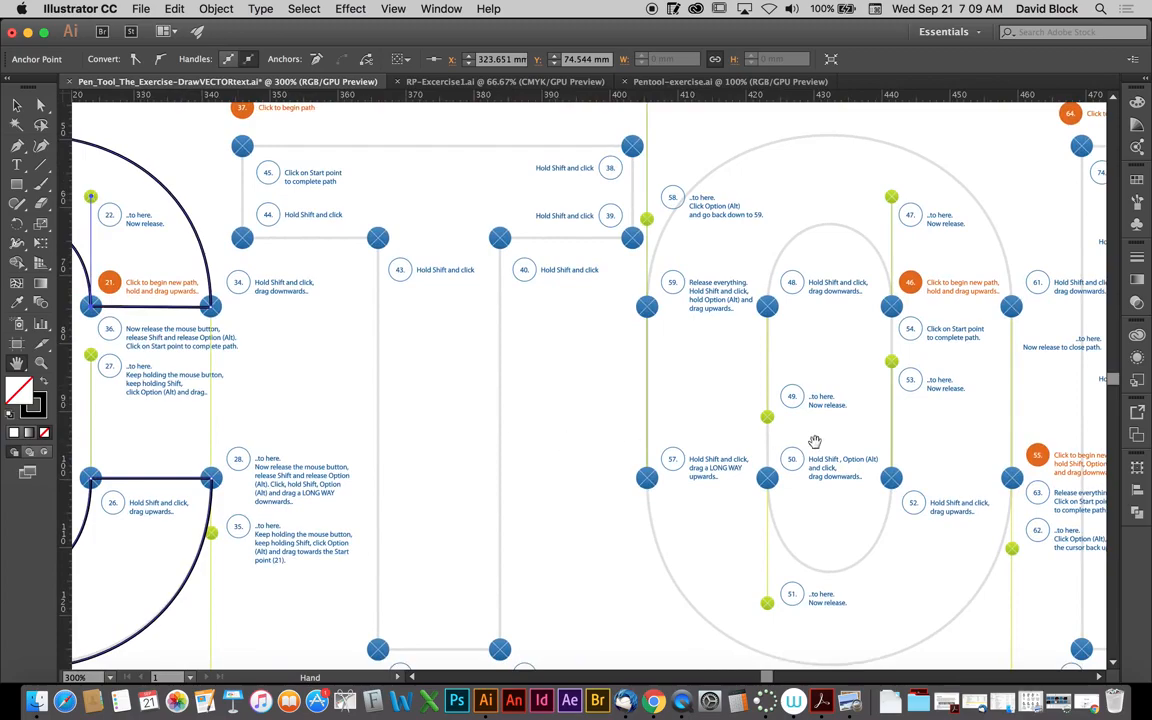
{"action": "left_click_drag", "start_coordinate": [815, 442], "coordinate": [913, 470]}
{"action": "left_click_drag", "start_coordinate": [515, 416], "coordinate": [758, 383]}
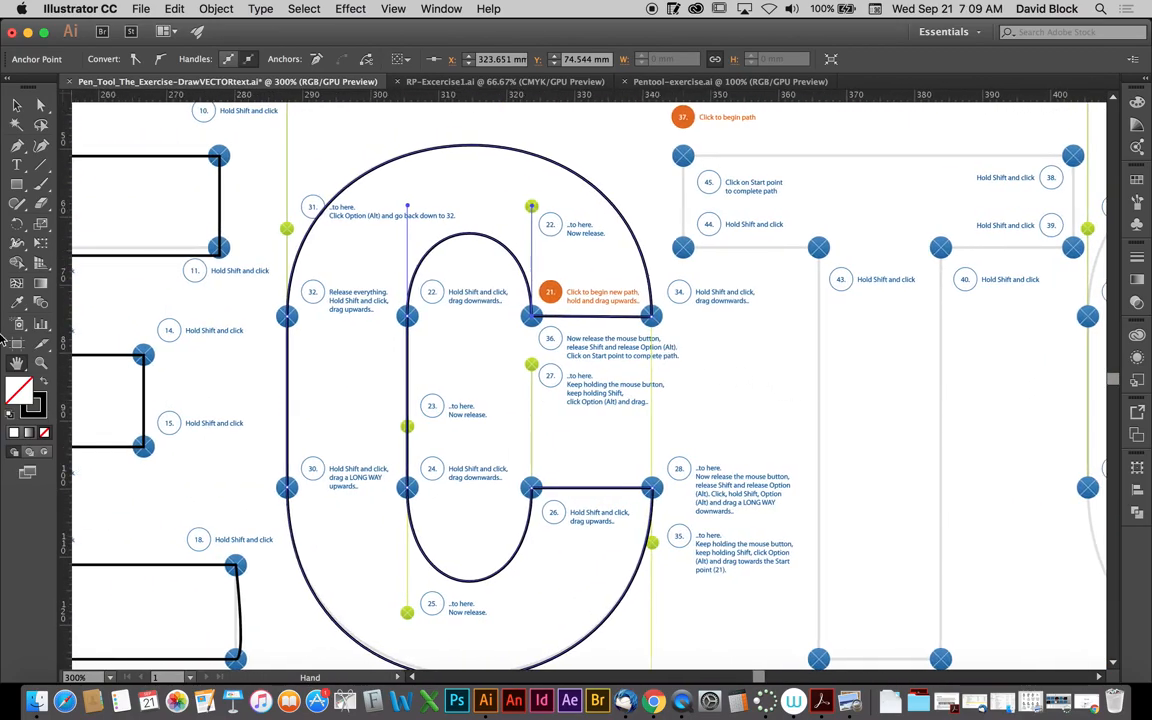
{"action": "double_click", "coordinate": [17, 365]}
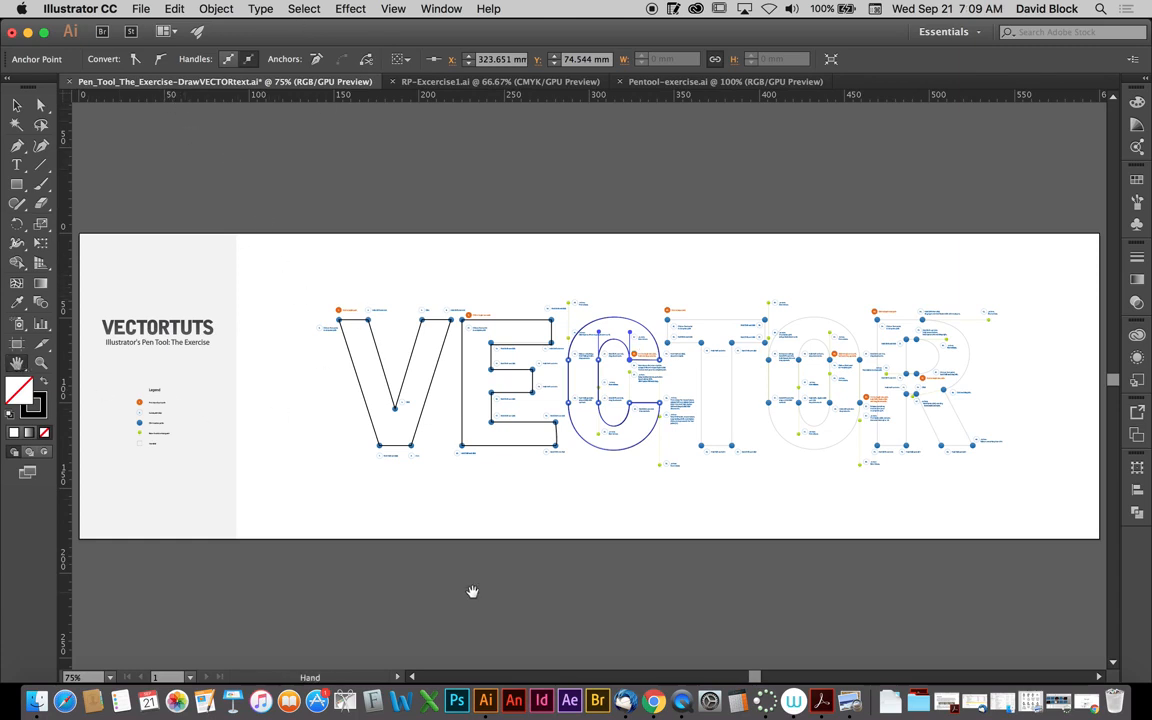
{"action": "left_click", "coordinate": [682, 701]}
{"action": "right_click", "coordinate": [684, 702]}
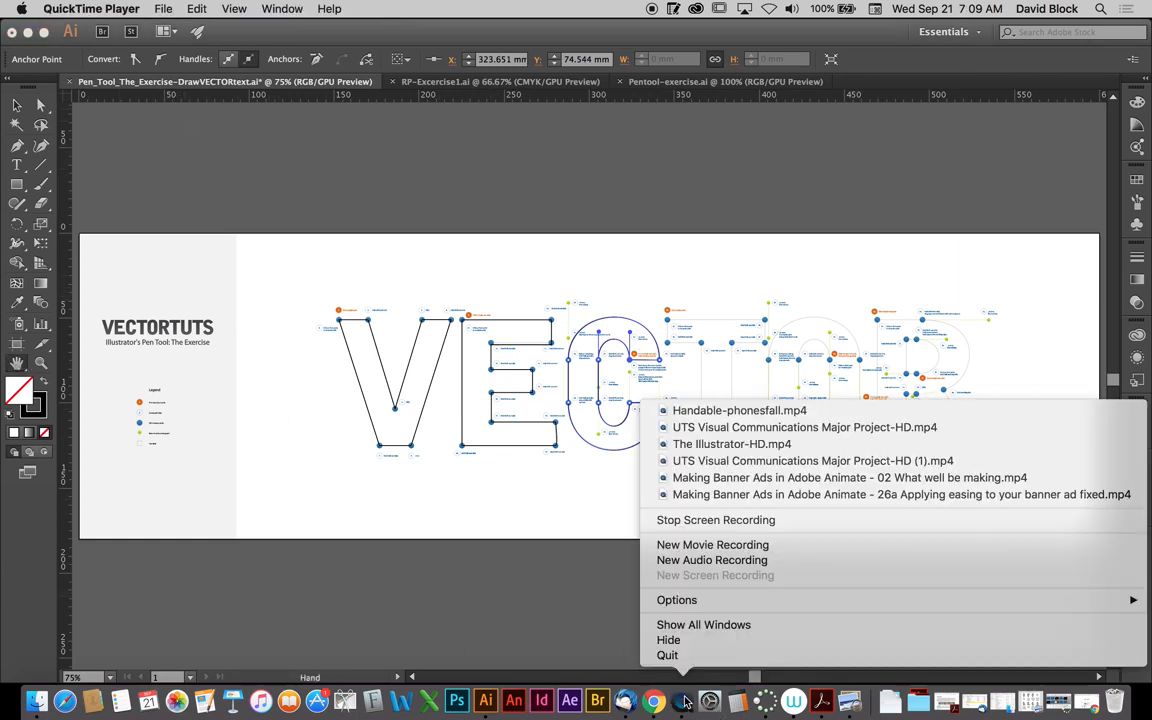